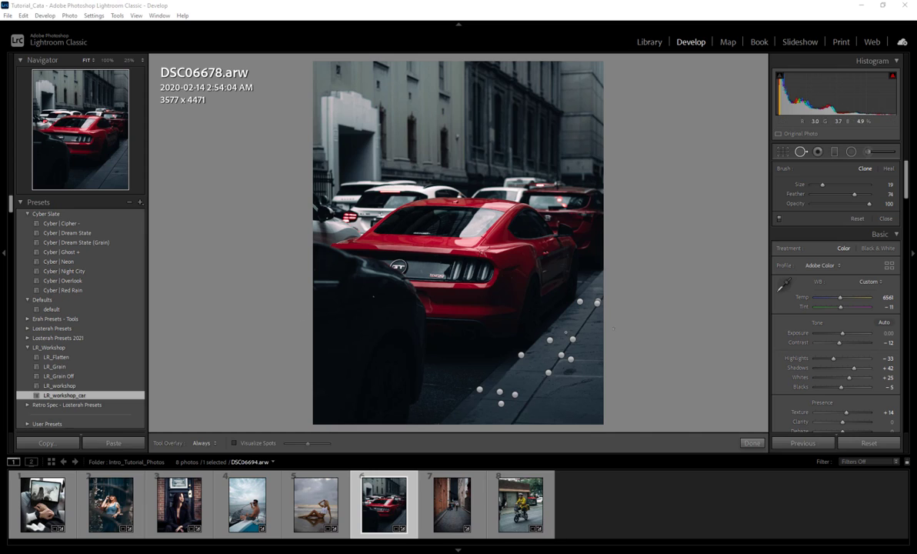
# Close Spot Removal, leaving DSC06678.arw with the cleaned-up sidewalk and no spot markers
pyautogui.click(801, 152)
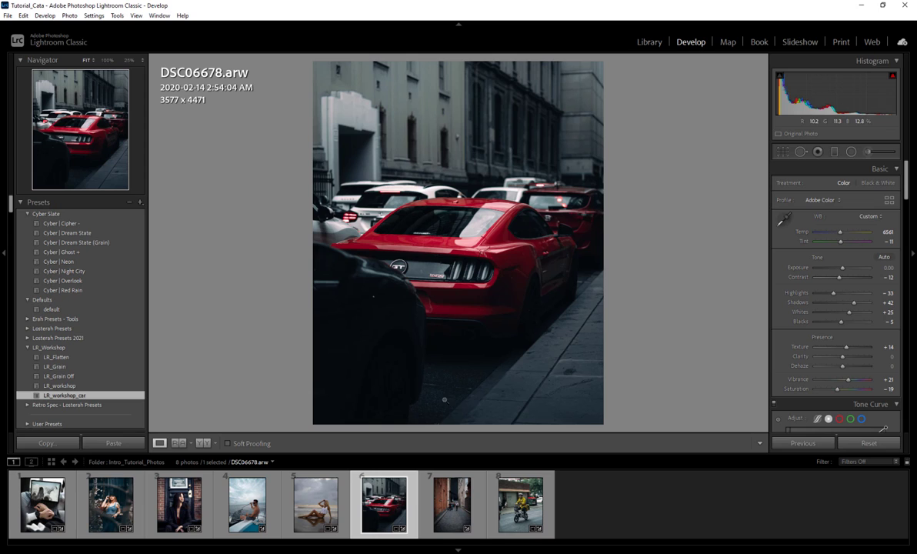
pyautogui.rightClick(381, 510)
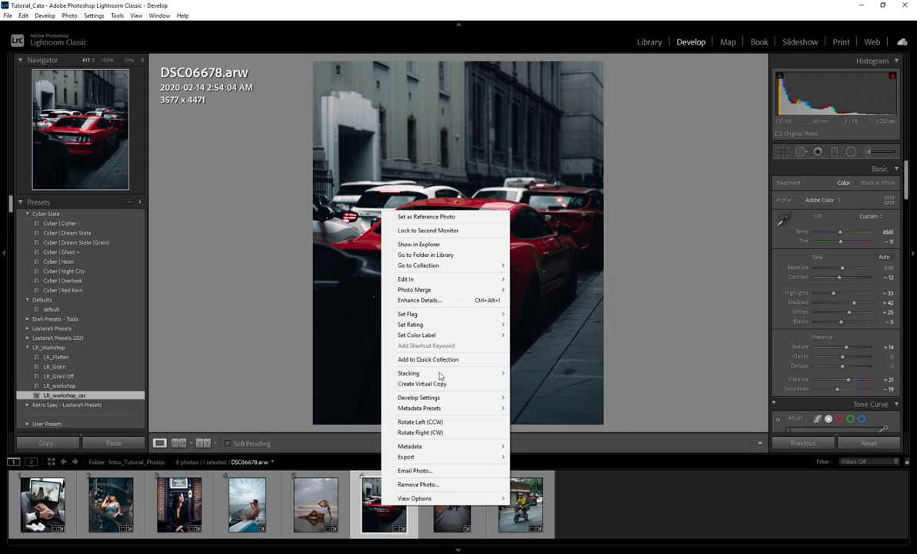
pyautogui.moveTo(486, 461)
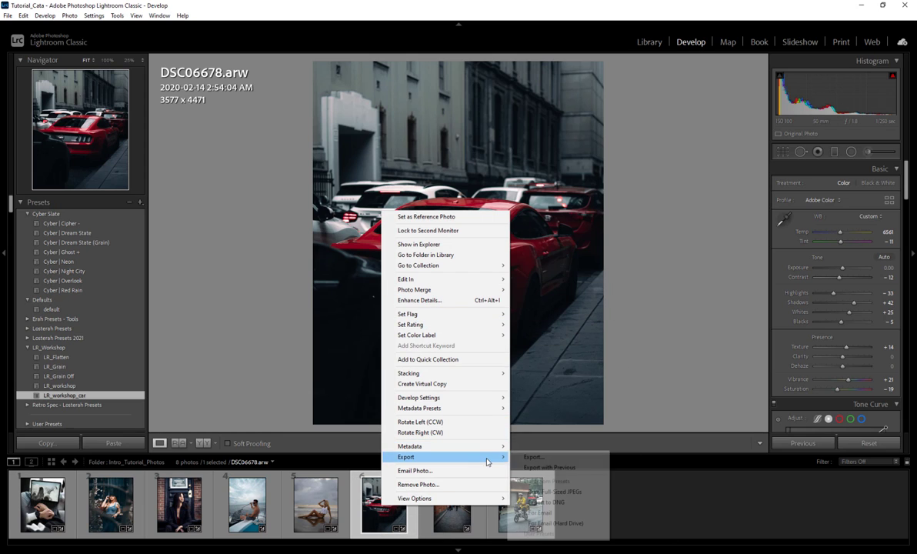
pyautogui.click(555, 458)
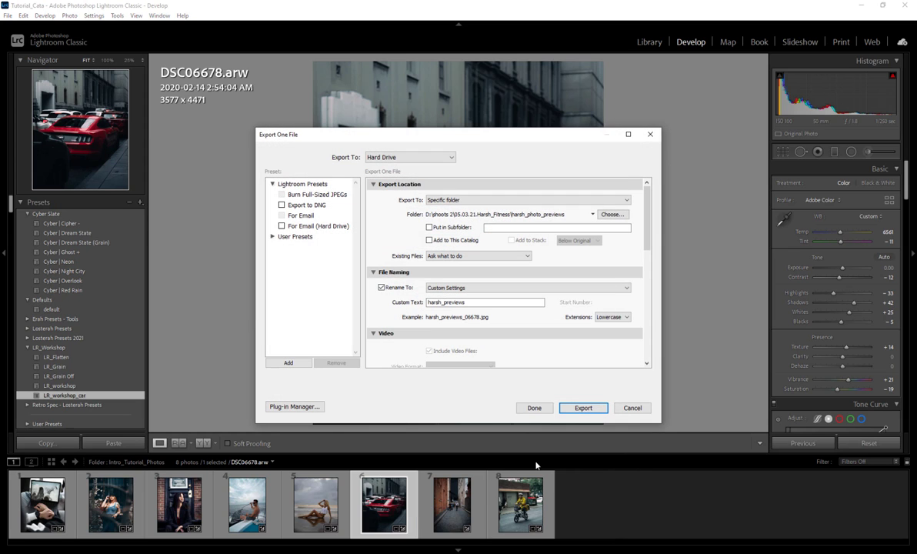
pyautogui.click(633, 408)
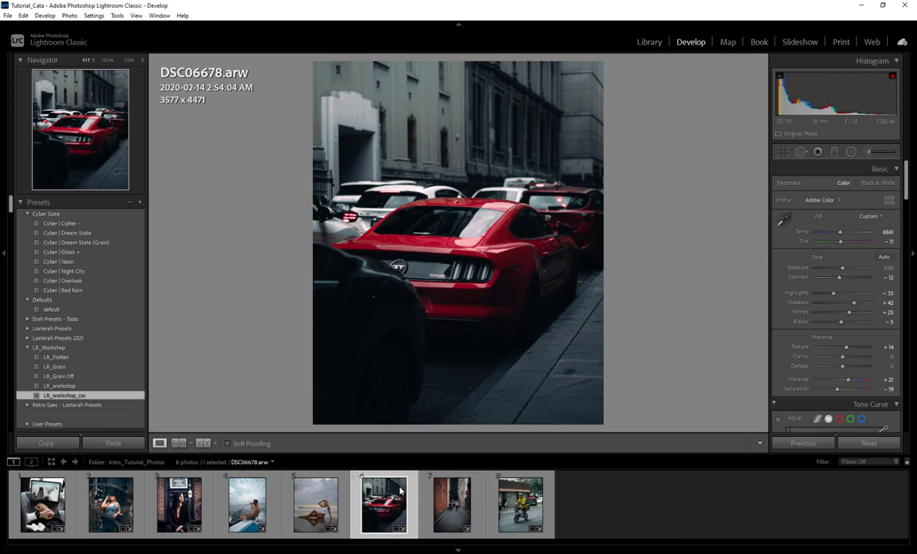
# Show the Export submenu for the car thumbnail DSC06678.arw in the filmstrip
pyautogui.rightClick(399, 491)
pyautogui.moveTo(492, 438)
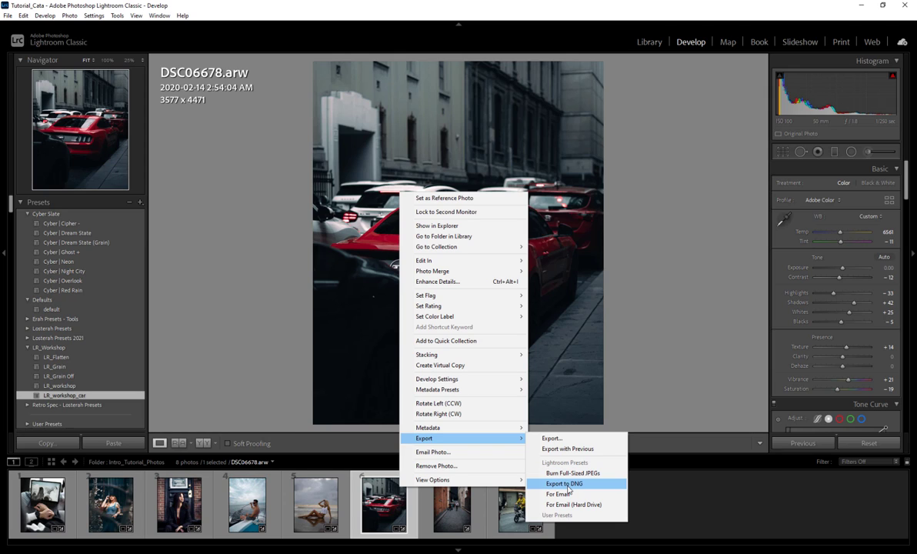
# Open Export One File and set the destination folder to Desktop > Intro_Tutorial_Photos
pyautogui.click(568, 440)
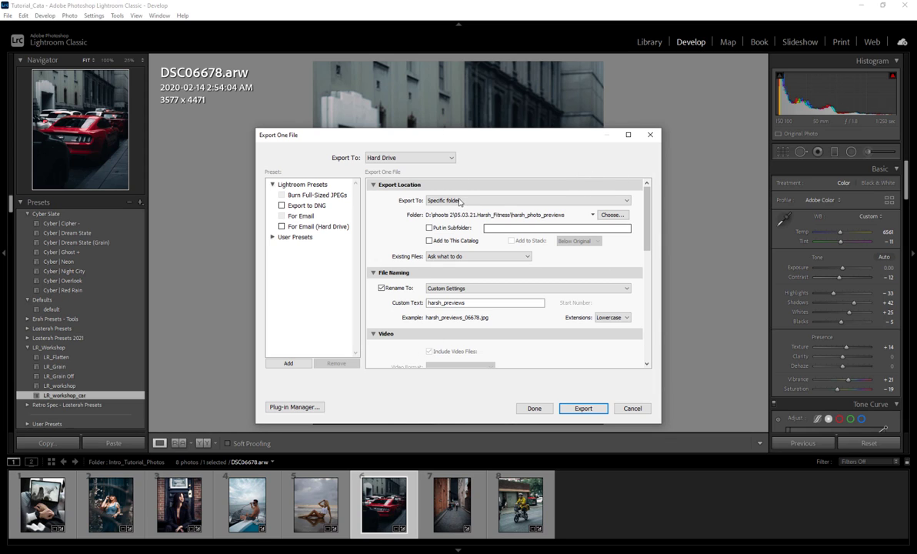
pyautogui.click(612, 214)
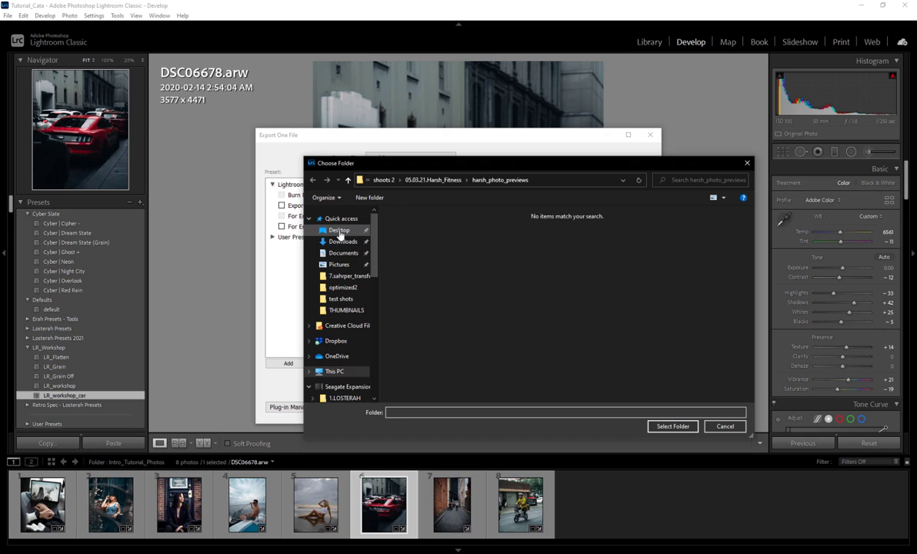
pyautogui.click(339, 231)
pyautogui.click(470, 231)
pyautogui.click(672, 426)
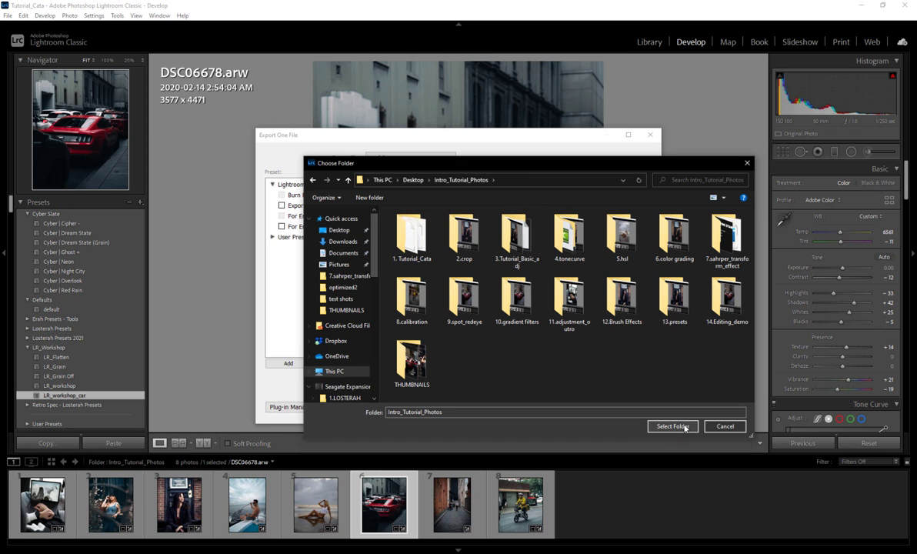
pyautogui.click(684, 427)
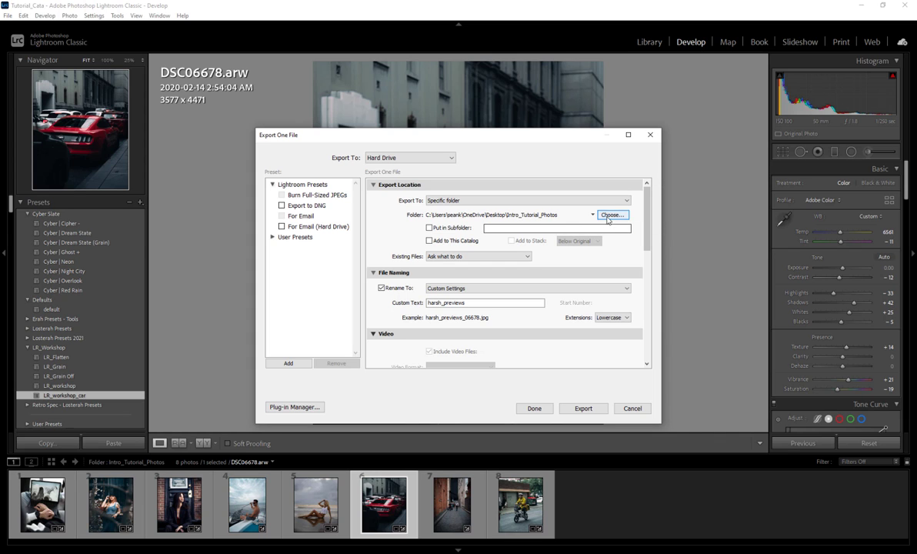
pyautogui.click(609, 215)
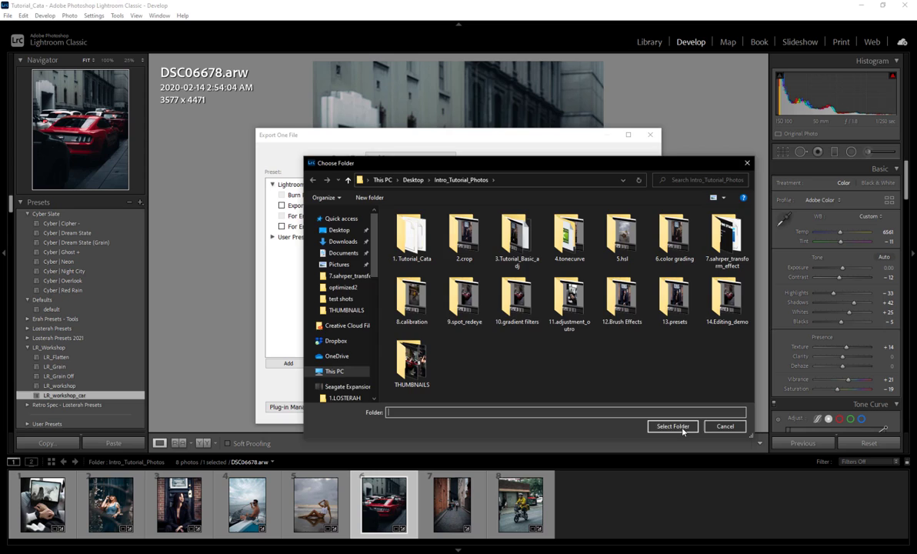
pyautogui.click(682, 429)
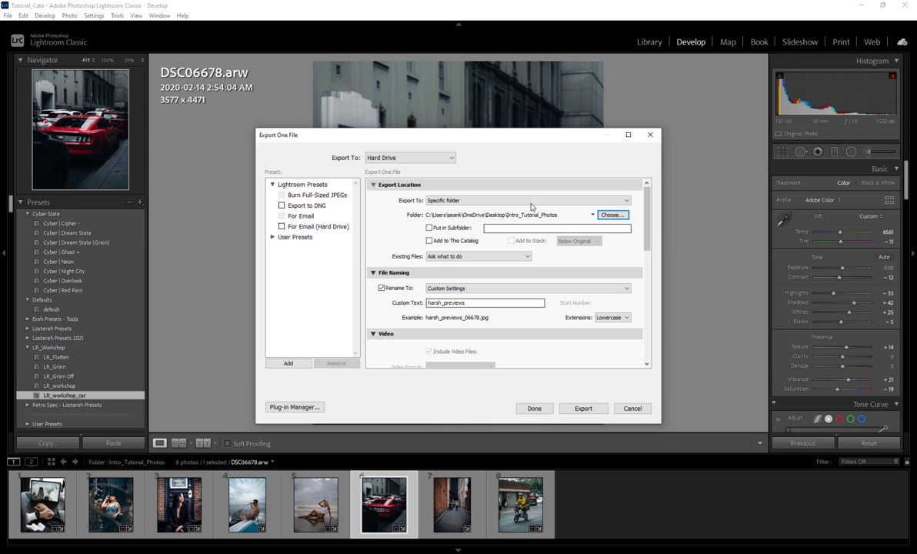
# Export into a subfolder named 'tutorial'
pyautogui.click(429, 227)
pyautogui.click(538, 228)
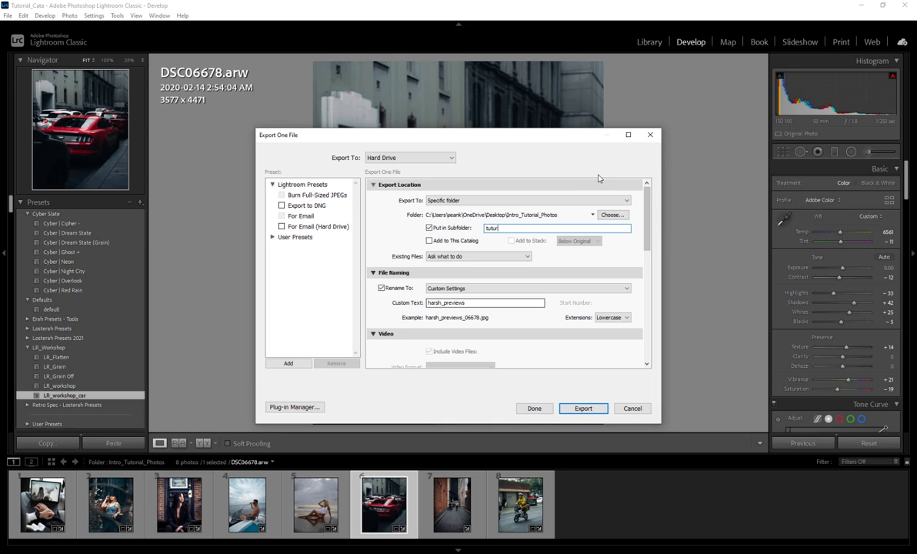
pyautogui.write('tutorial')
# Replace the custom file-name text with 'car', giving car_06678.jpg
pyautogui.moveTo(649, 239); pyautogui.dragTo(648, 253)
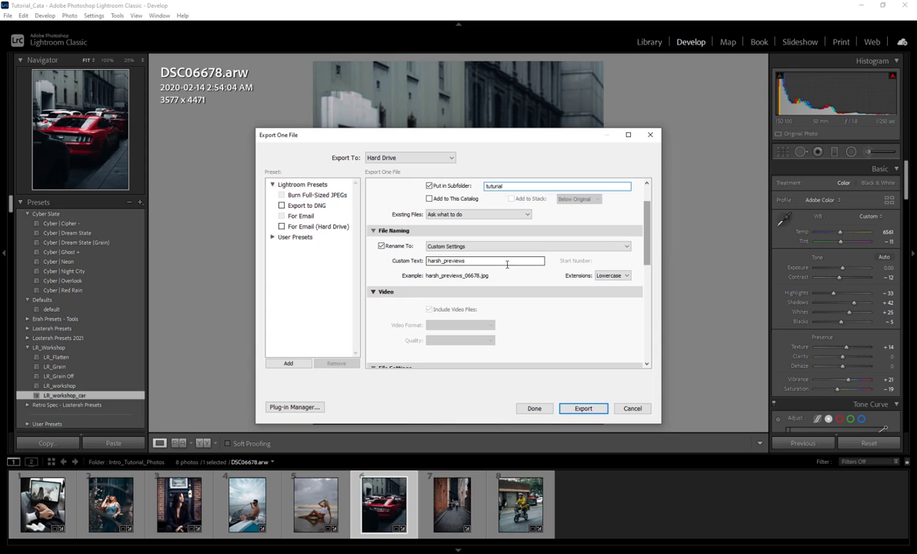
pyautogui.moveTo(508, 261); pyautogui.dragTo(361, 260)
pyautogui.write('car')
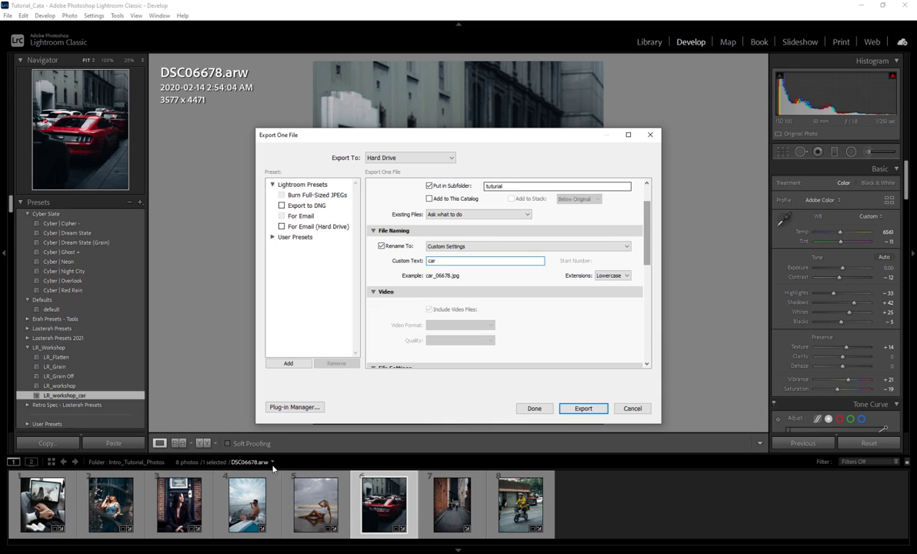
pyautogui.click(428, 246)
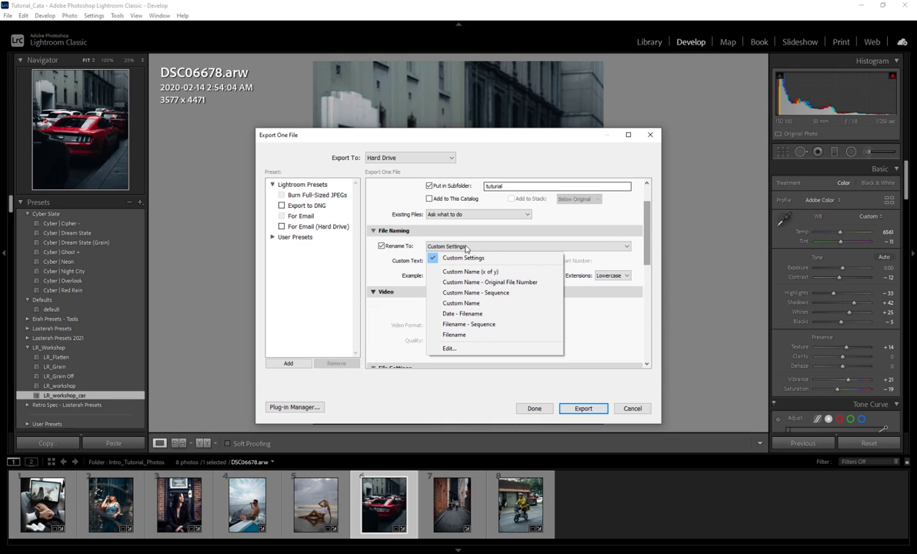
# Rename files with Custom Name - Original File Number using 'car', then open the template editor
pyautogui.click(614, 313)
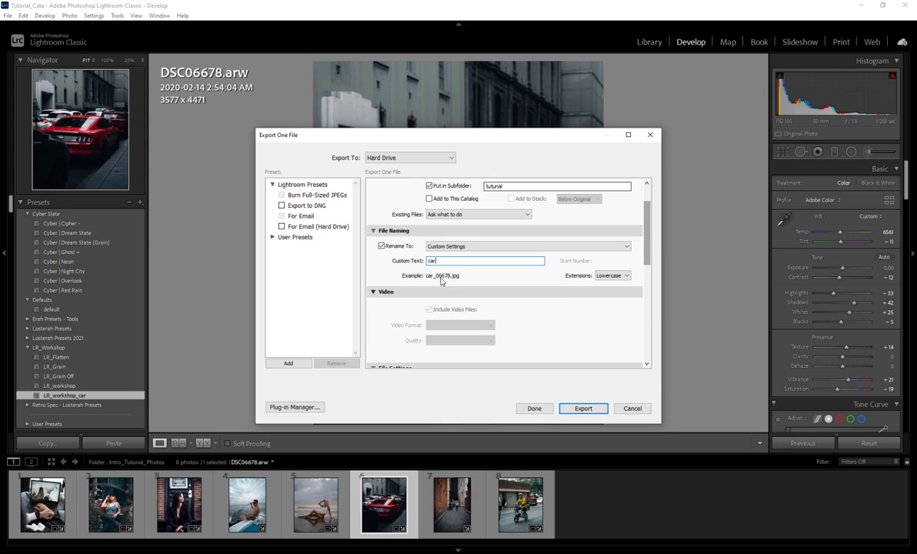
pyautogui.click(462, 246)
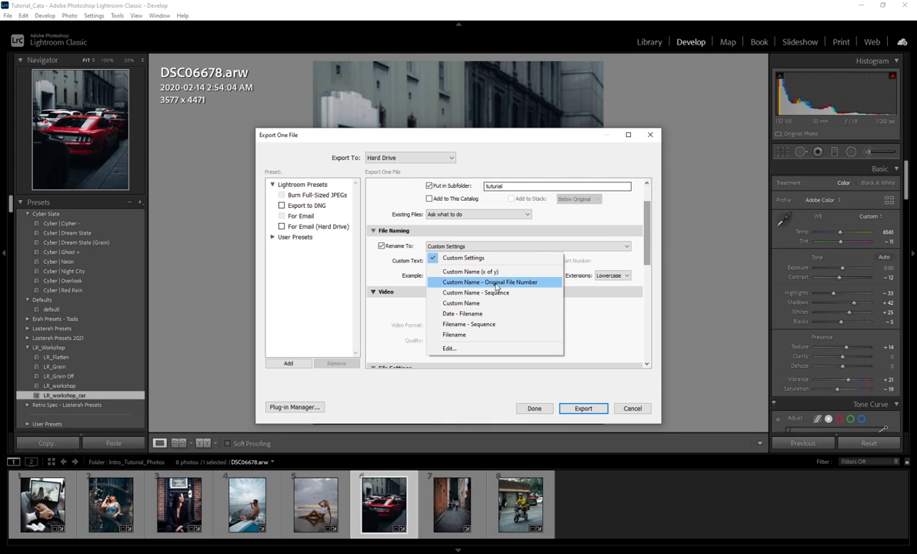
pyautogui.click(437, 261)
pyautogui.write('car')
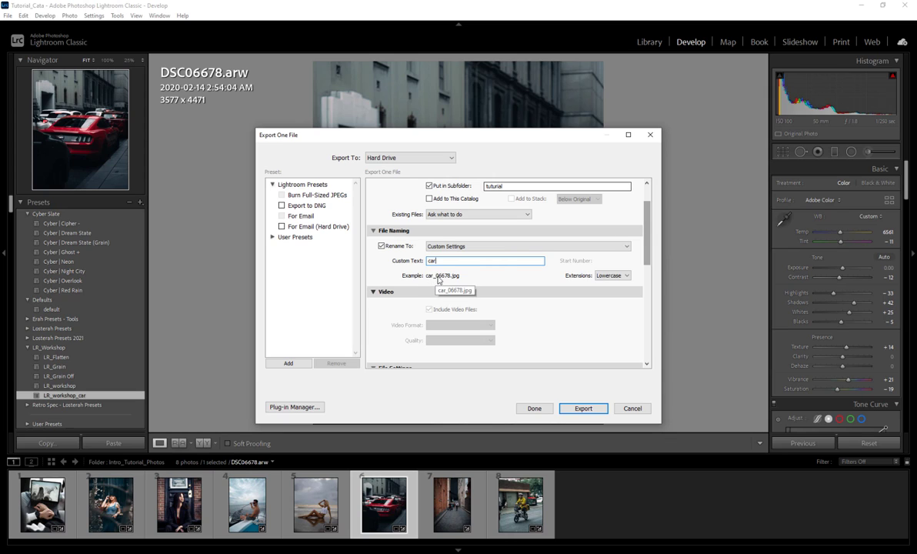
pyautogui.click(462, 247)
pyautogui.click(498, 283)
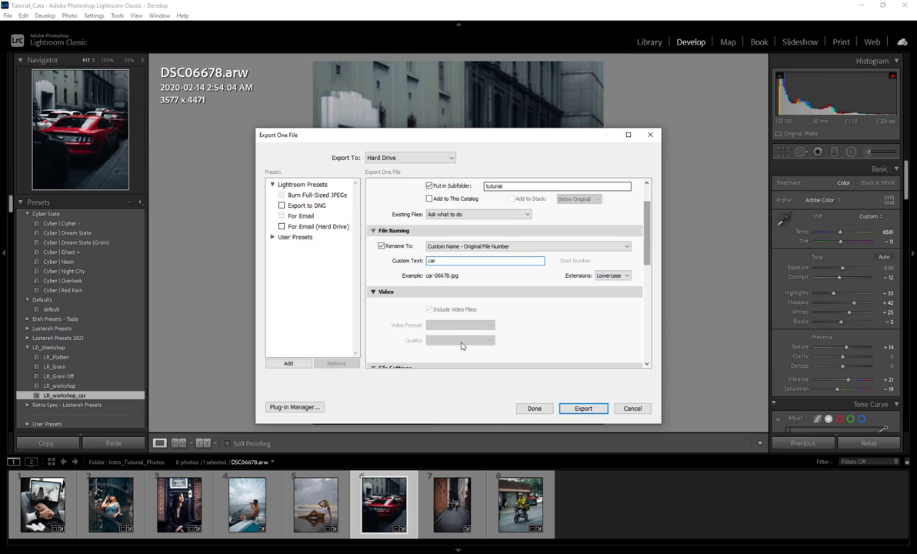
pyautogui.click(442, 246)
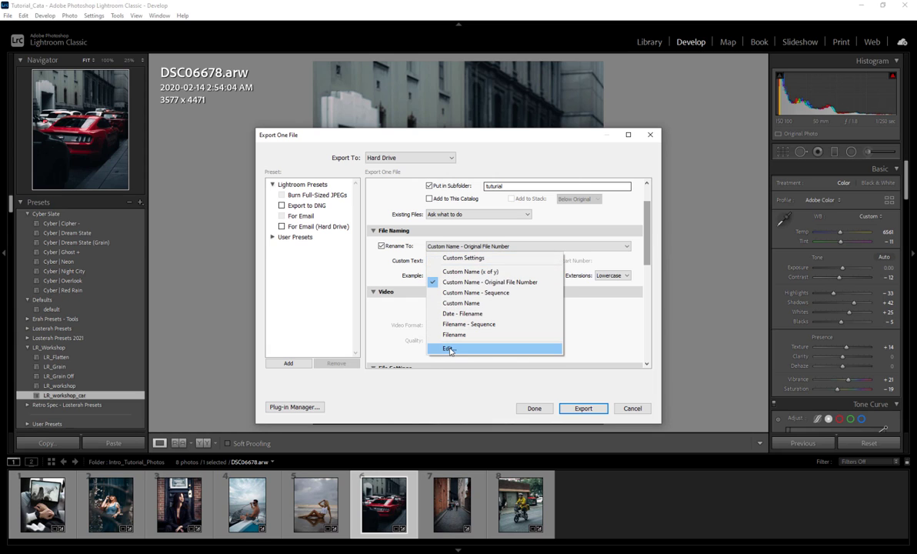
pyautogui.click(452, 348)
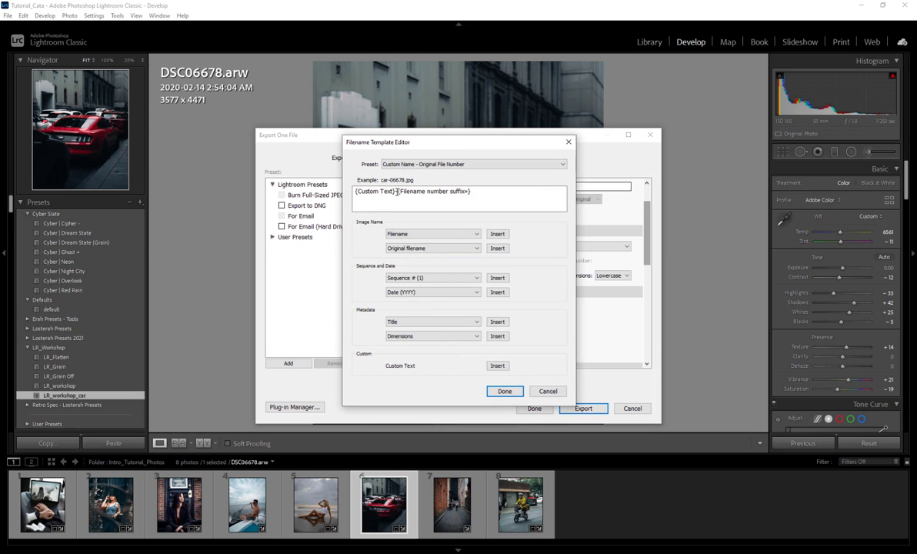
# Insert an underscore between custom text and file number, giving car_06678.jpg, without saving a preset
pyautogui.click(397, 191)
pyautogui.write('_')
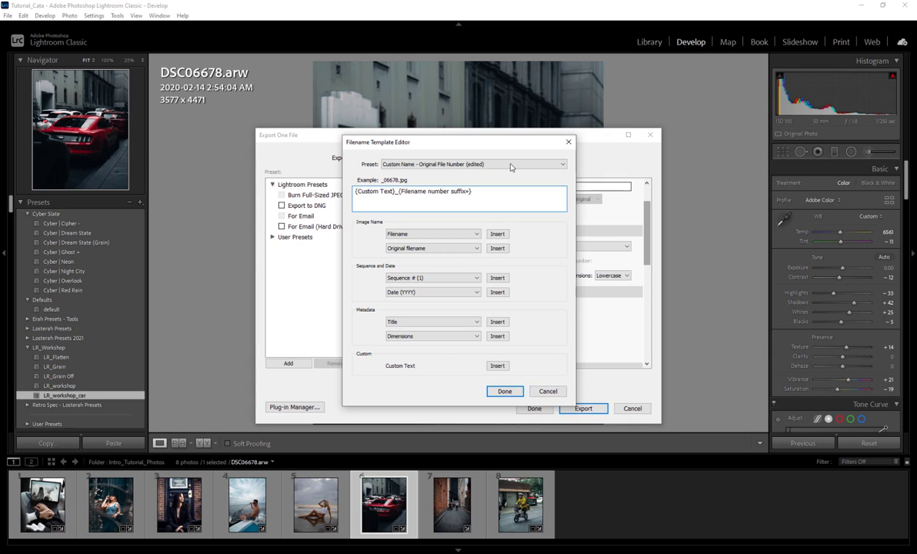
pyautogui.click(510, 165)
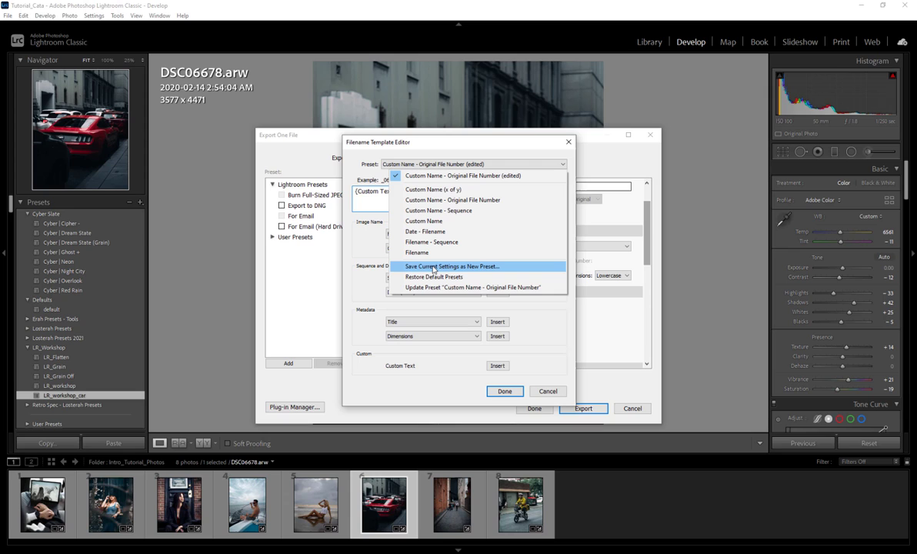
pyautogui.click(486, 267)
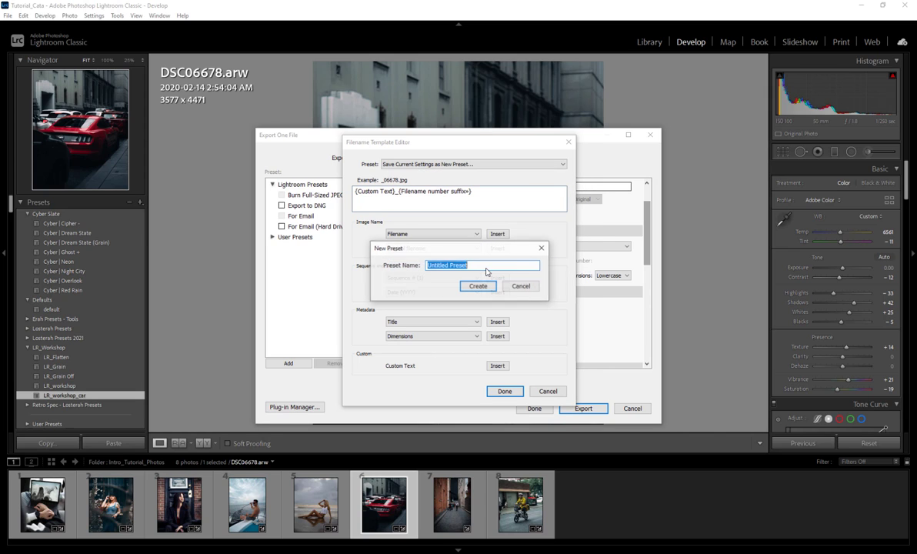
pyautogui.click(520, 286)
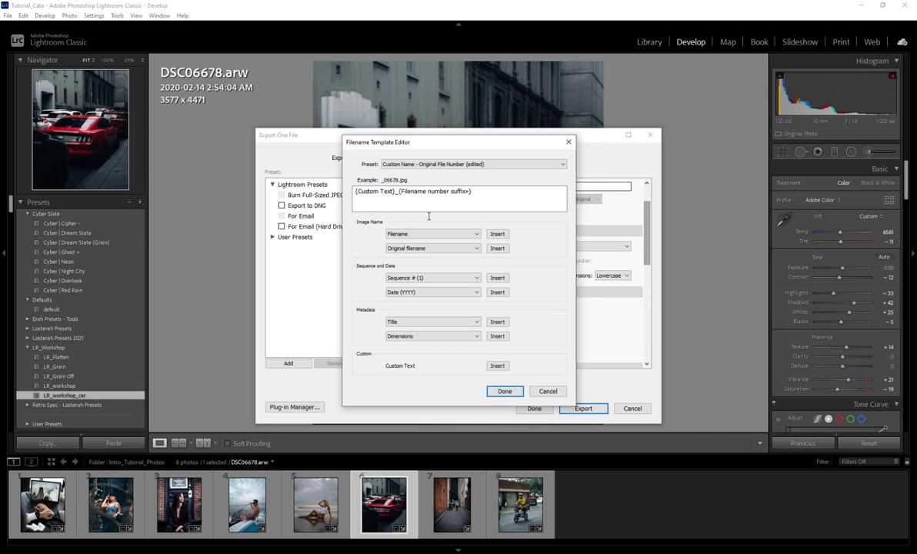
pyautogui.click(501, 390)
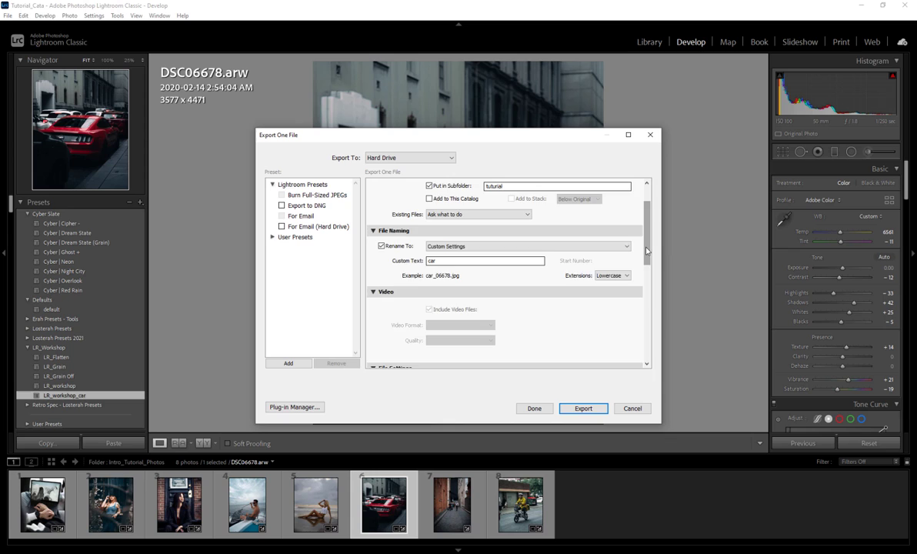
# Keep JPEG in sRGB and raise export quality from 60 to 100
pyautogui.scroll(-2, 649, 264)
pyautogui.scroll(-1, 648, 264)
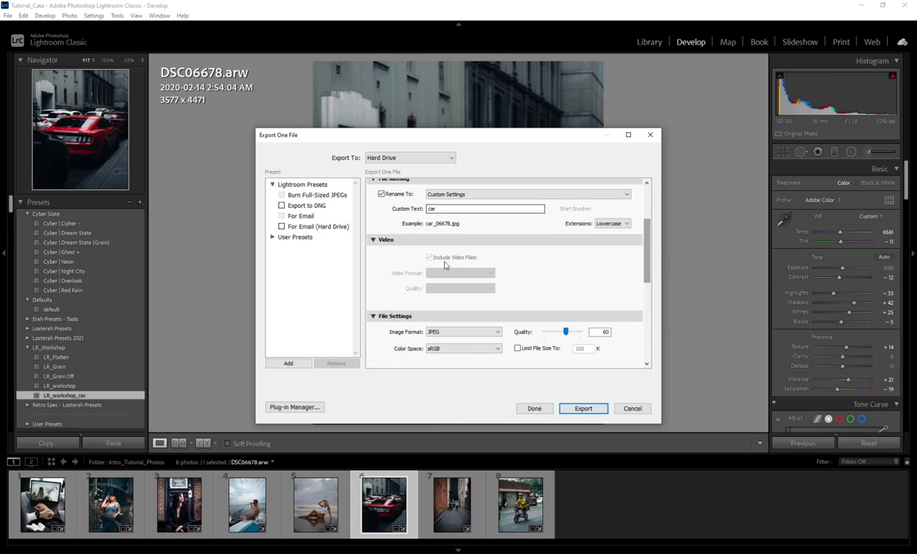
pyautogui.click(374, 241)
pyautogui.scroll(-1, 646, 274)
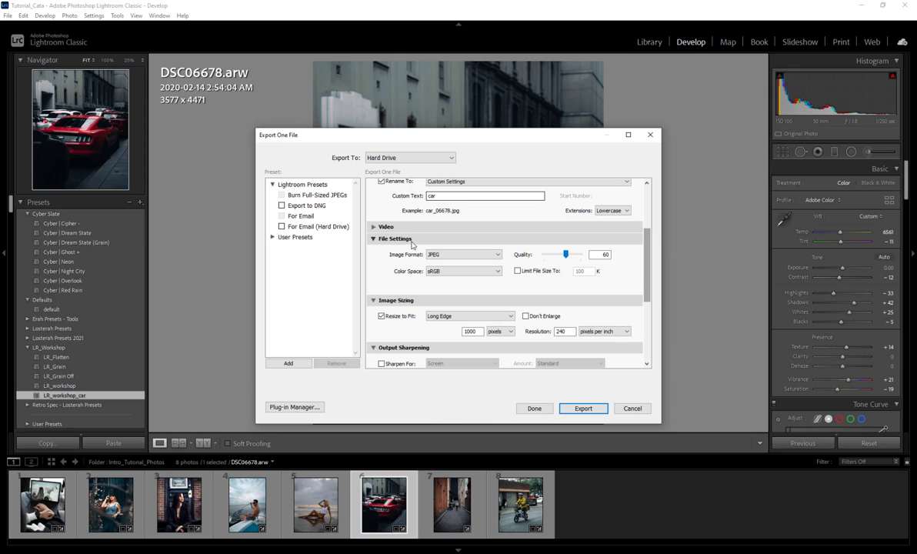
pyautogui.click(461, 254)
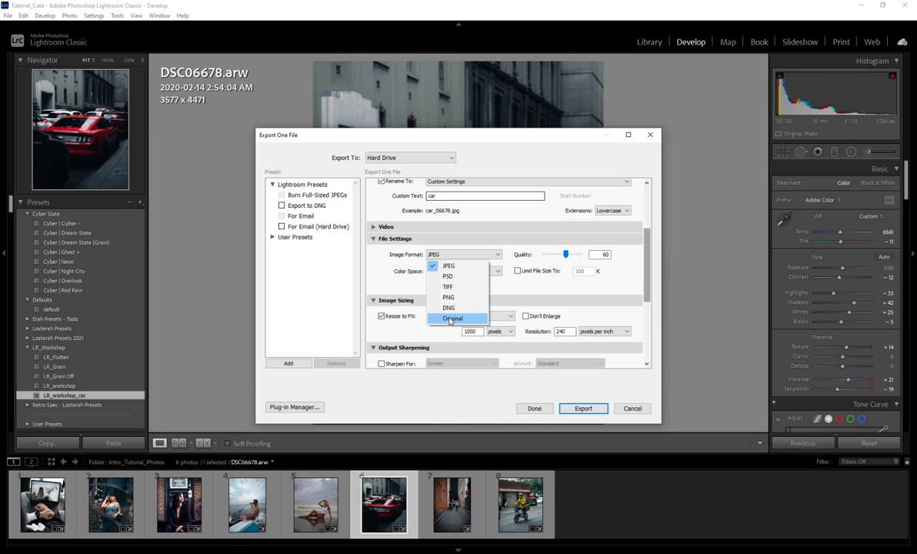
pyautogui.click(506, 296)
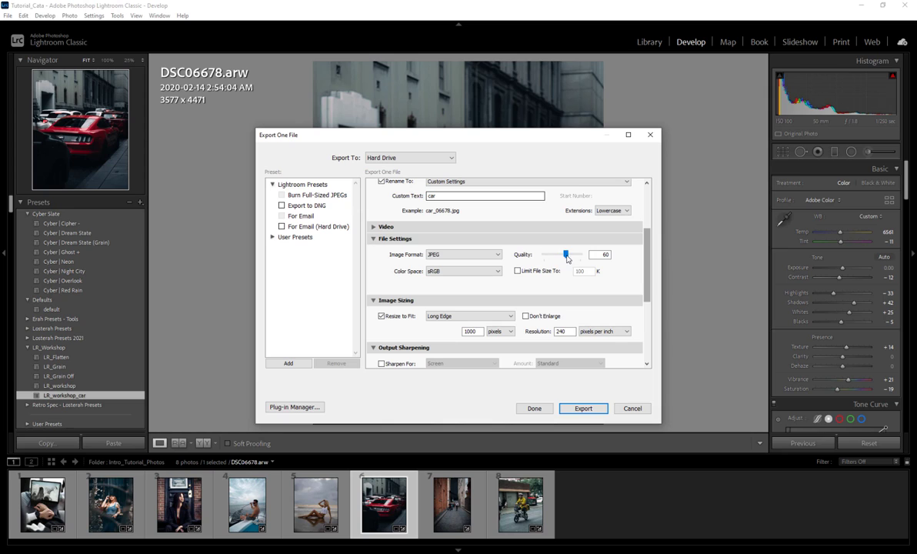
pyautogui.moveTo(566, 255)
pyautogui.mouseDown()
pyautogui.moveTo(596, 256)
pyautogui.moveTo(582, 254)
pyautogui.mouseUp()
pyautogui.scroll(-2, 649, 272)
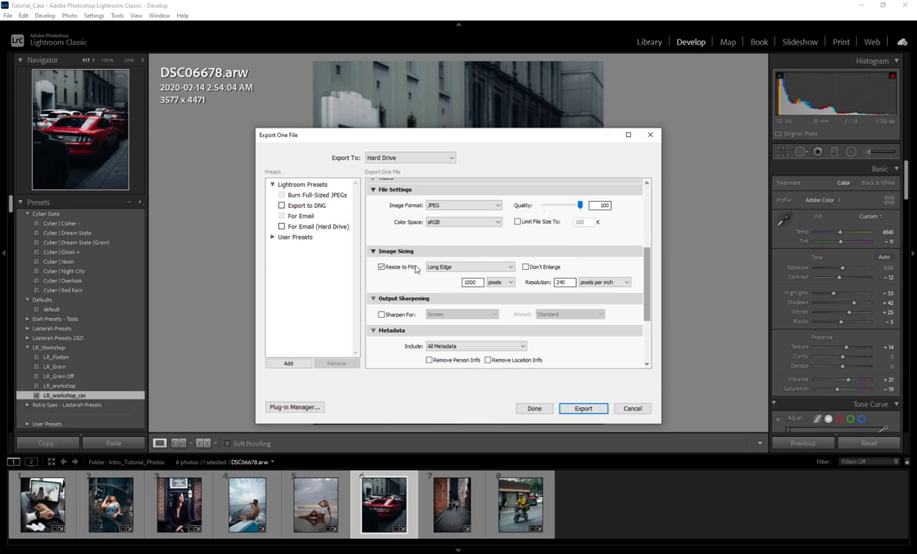
# Resize to fit the long edge, changing the pixel size from 1000 to 1350
pyautogui.click(480, 269)
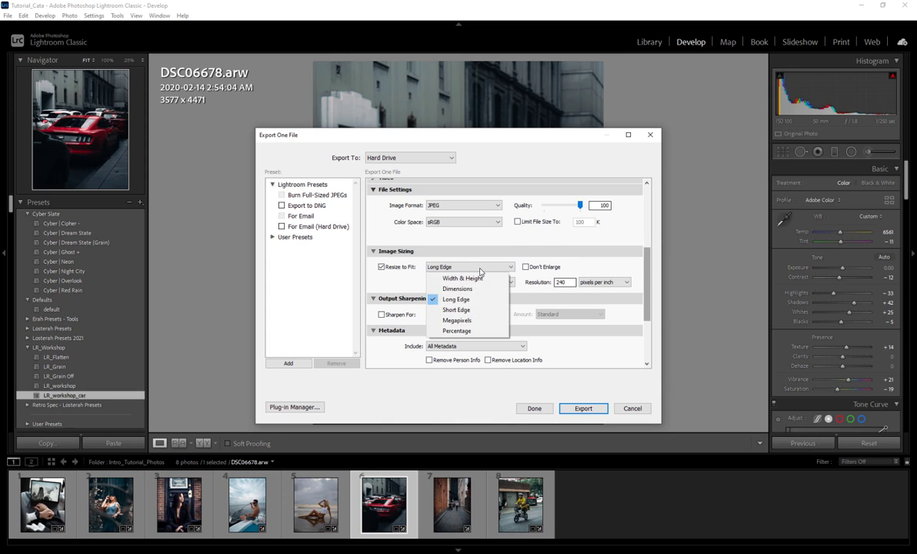
pyautogui.click(472, 301)
pyautogui.moveTo(511, 139); pyautogui.dragTo(867, 180)
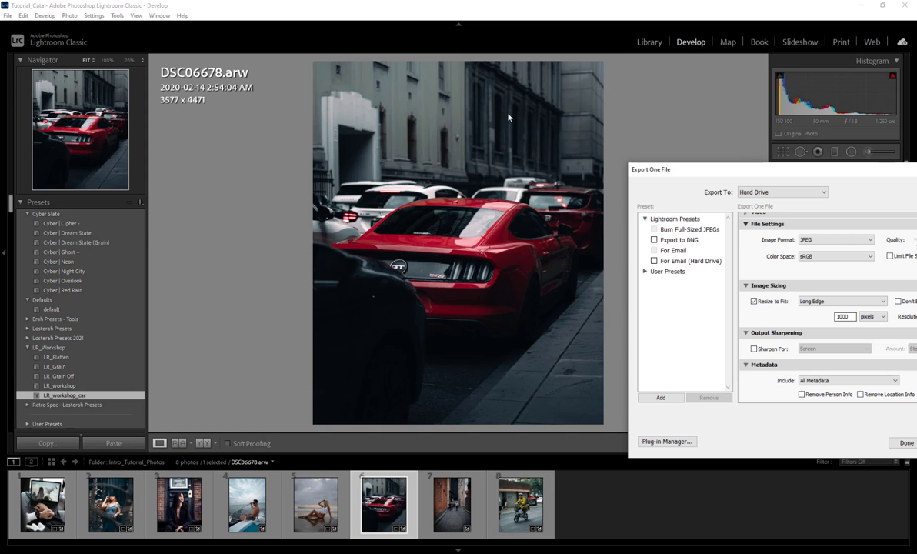
pyautogui.moveTo(773, 169); pyautogui.dragTo(406, 102)
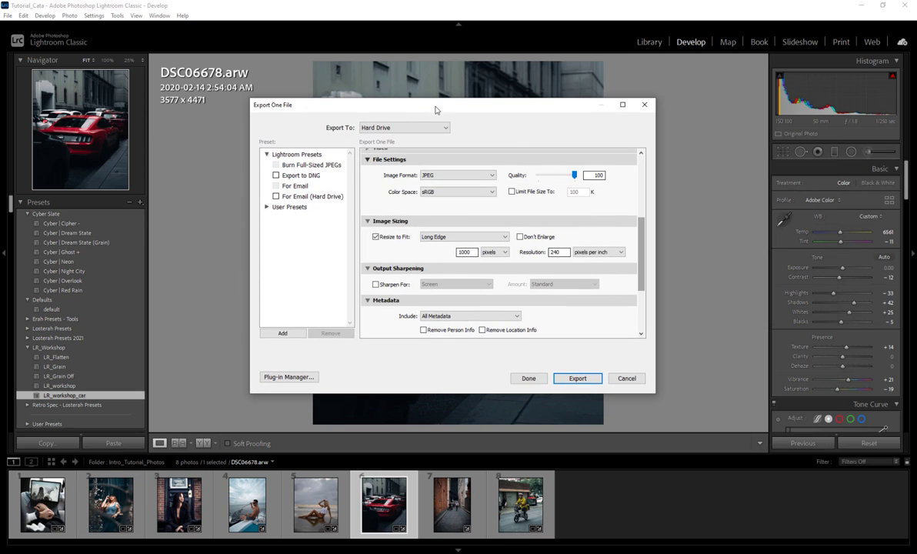
pyautogui.click(465, 253)
pyautogui.write('1350')
# Try Percentage resizing, then return to Long Edge at 1350 pixels, 240 ppi
pyautogui.moveTo(336, 105); pyautogui.dragTo(609, 133)
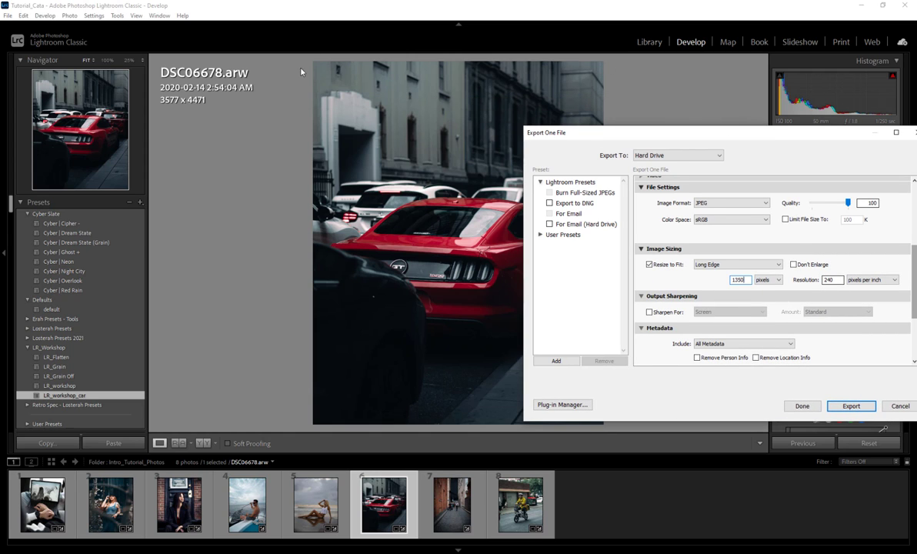
pyautogui.moveTo(737, 133); pyautogui.dragTo(470, 119)
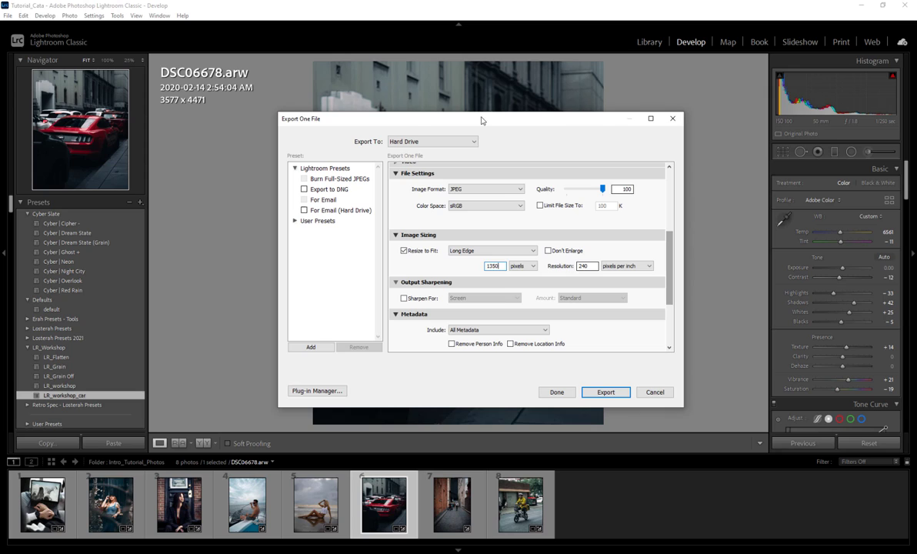
pyautogui.click(494, 252)
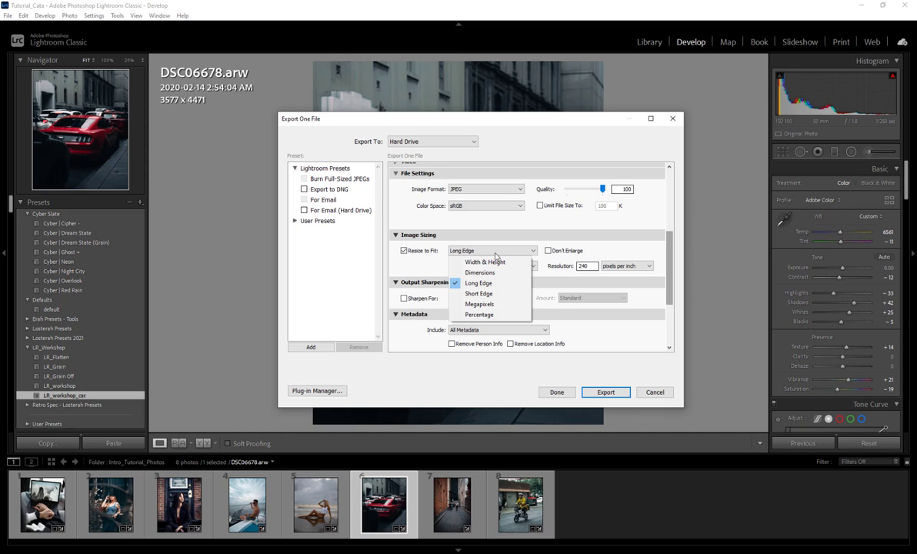
pyautogui.click(469, 316)
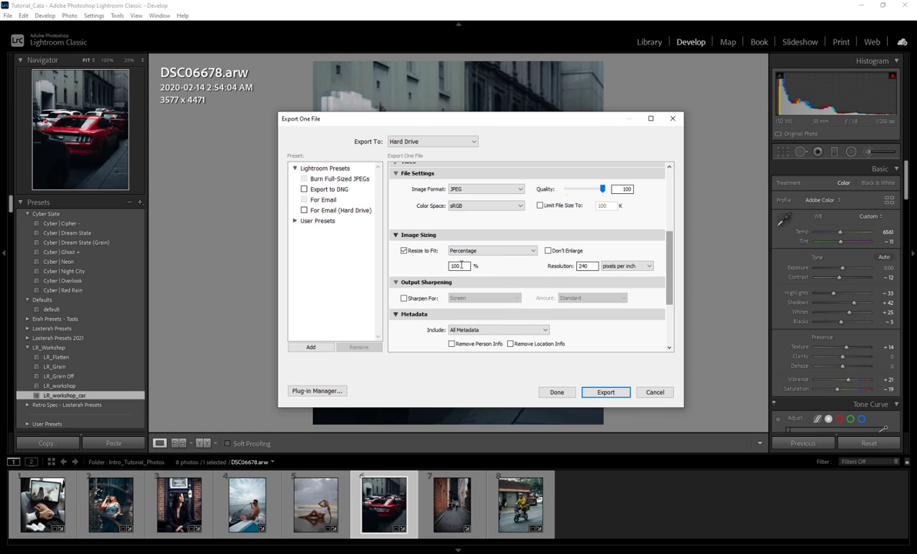
pyautogui.click(488, 252)
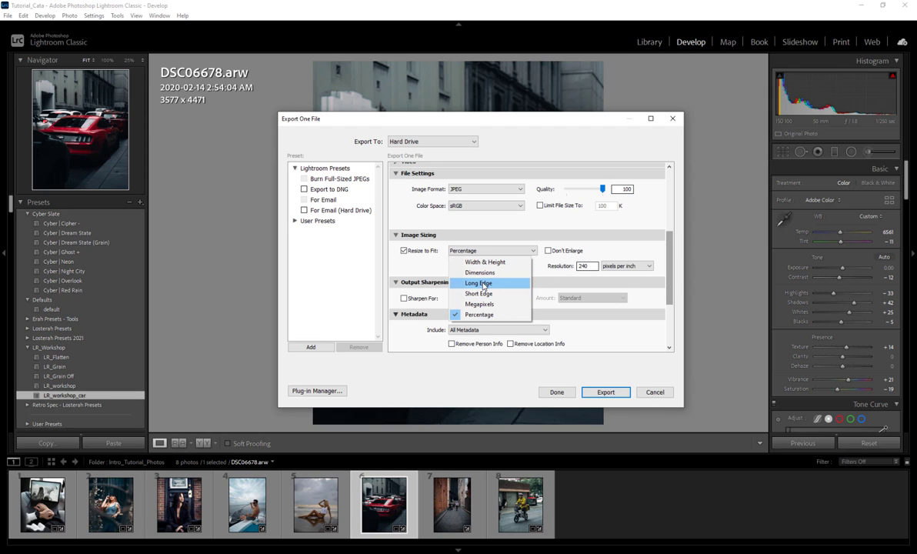
pyautogui.click(482, 283)
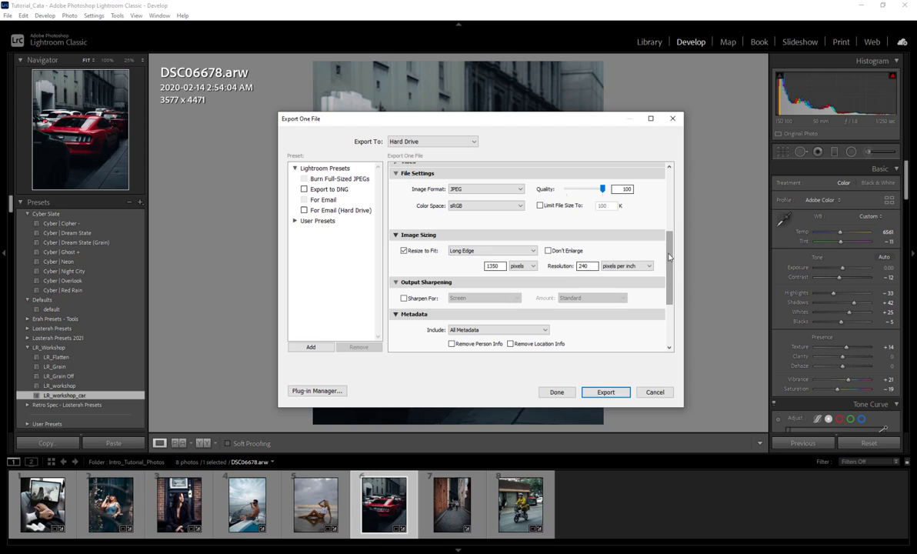
pyautogui.moveTo(670, 260); pyautogui.dragTo(660, 277)
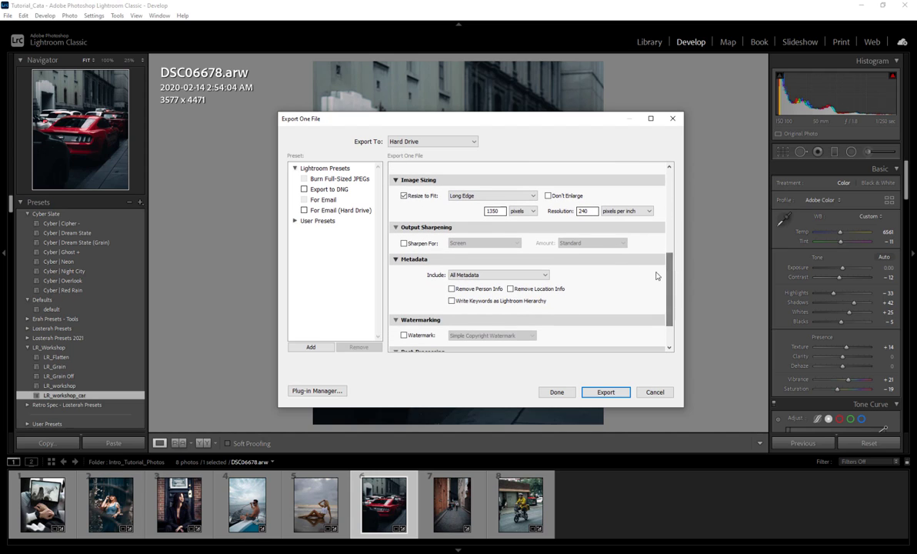
# Enable output sharpening for Screen at the Standard amount
pyautogui.click(404, 243)
pyautogui.moveTo(557, 124); pyautogui.dragTo(549, 99)
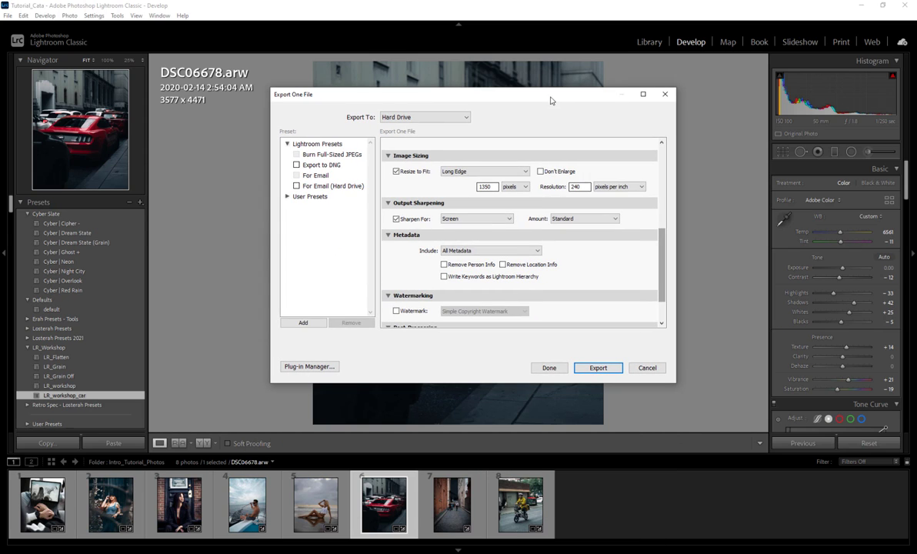
pyautogui.click(467, 220)
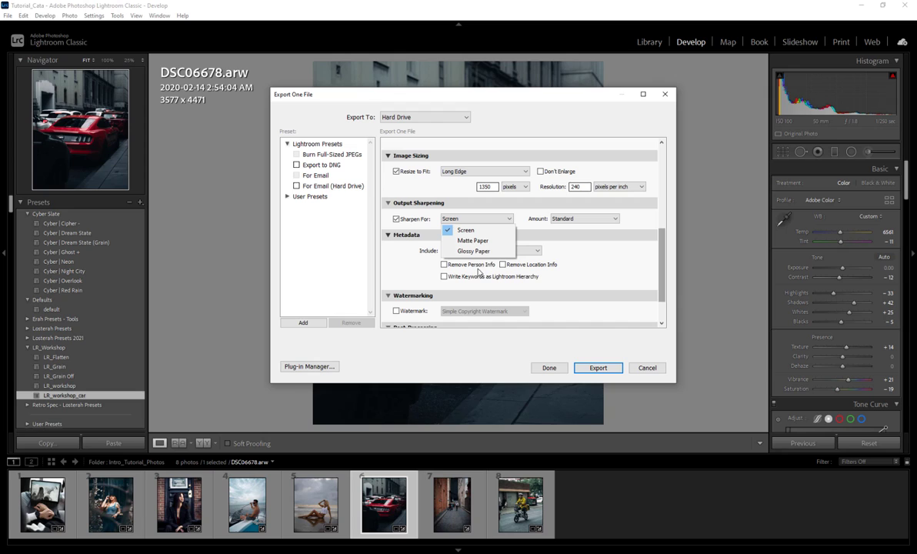
pyautogui.click(576, 254)
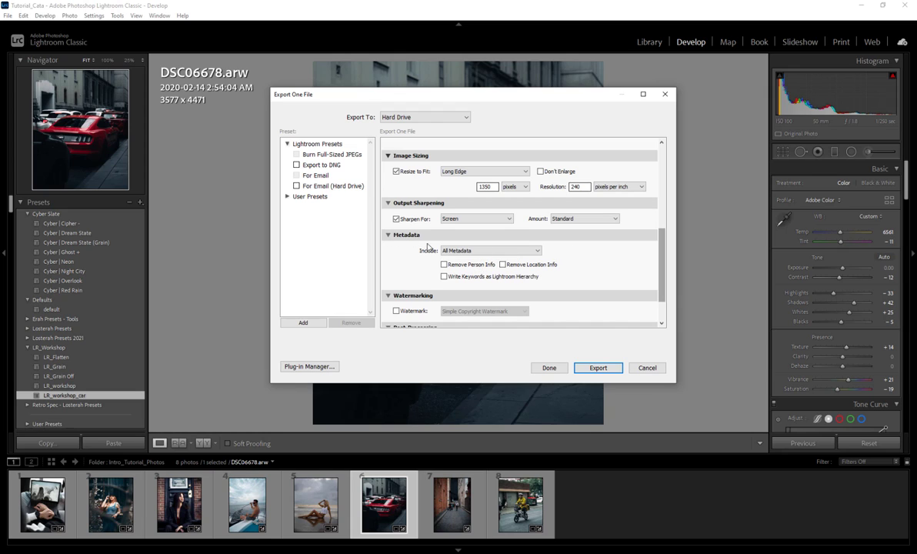
# Include All Metadata and add the Simple Copyright Watermark to the export
pyautogui.scroll(-2, 662, 277)
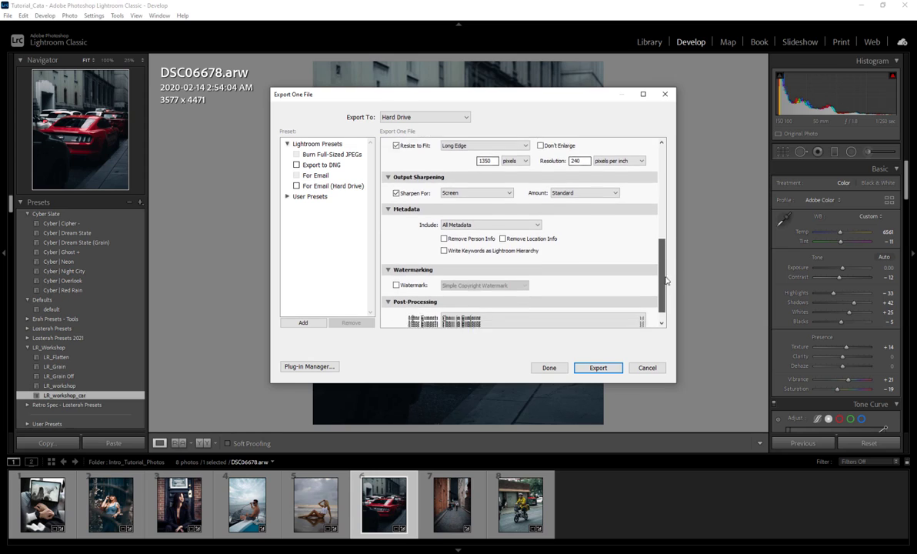
pyautogui.click(486, 206)
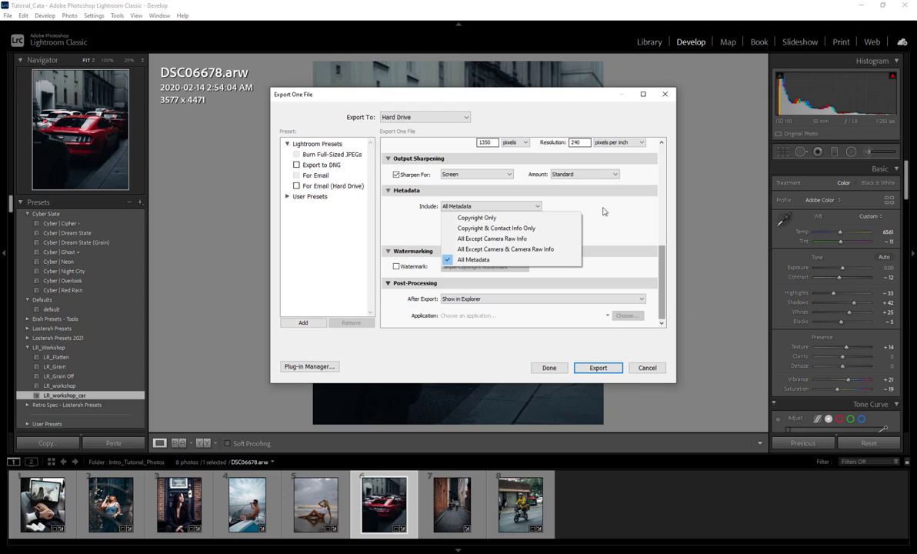
pyautogui.click(530, 207)
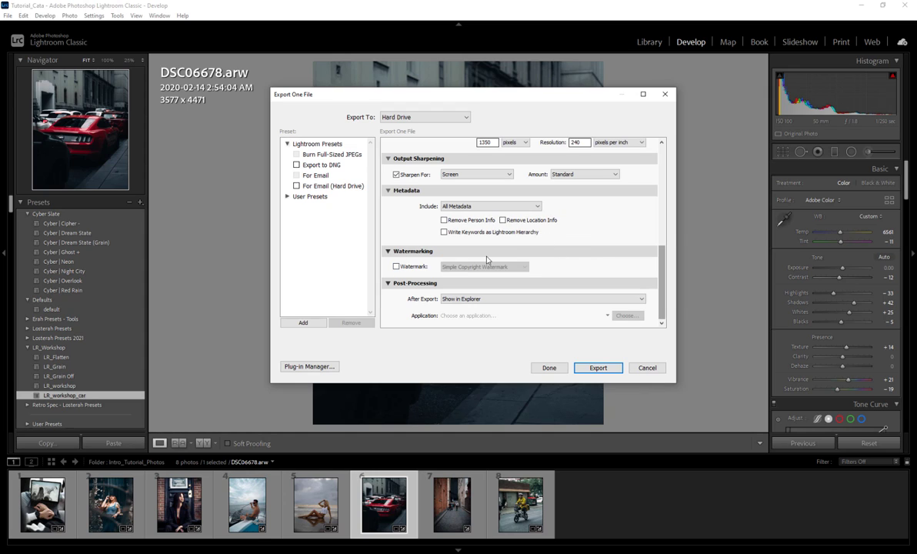
pyautogui.click(397, 267)
pyautogui.click(469, 267)
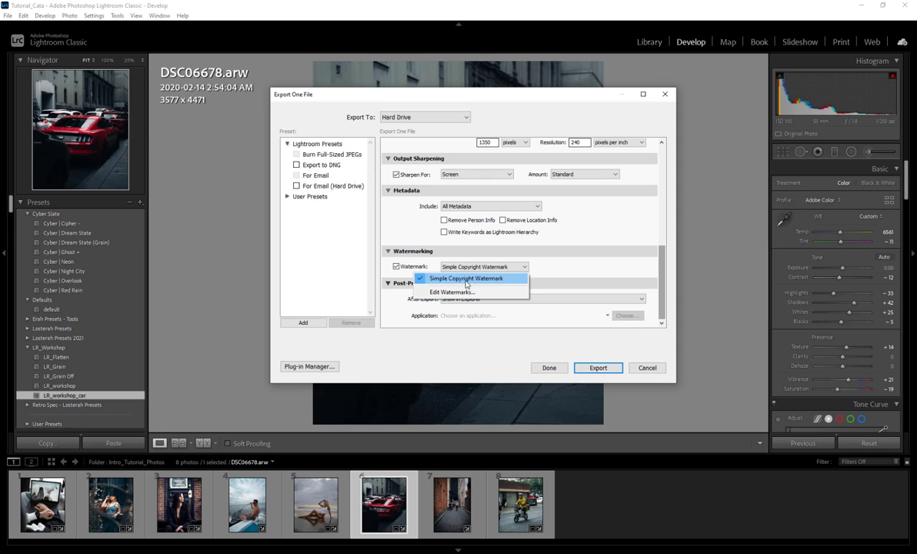
pyautogui.click(574, 271)
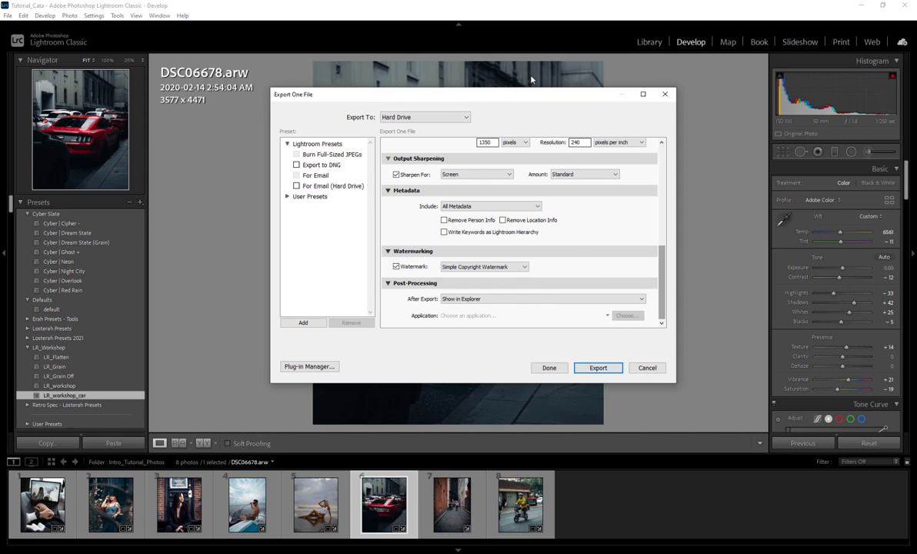
# Move the Export One File dialog to the centre of the screen
pyautogui.moveTo(474, 94); pyautogui.dragTo(915, 231)
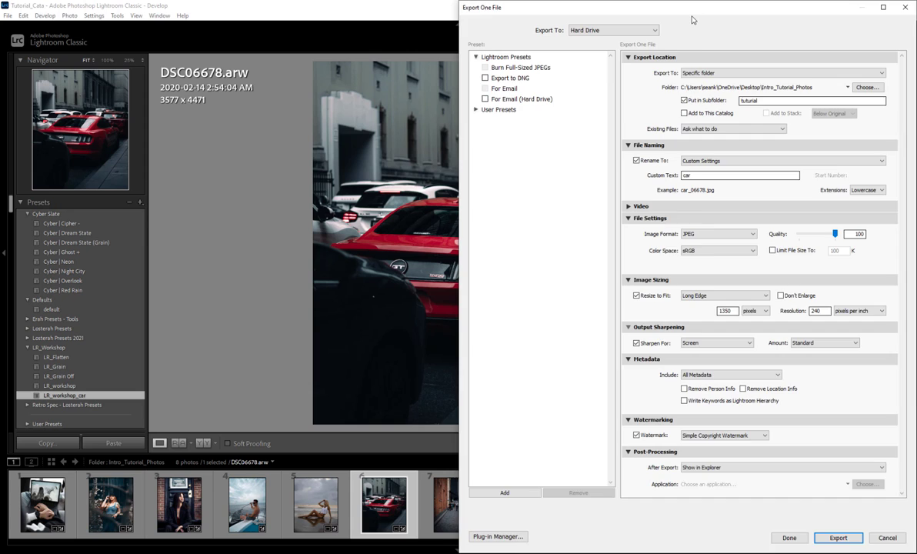
pyautogui.moveTo(685, 6); pyautogui.dragTo(762, 85)
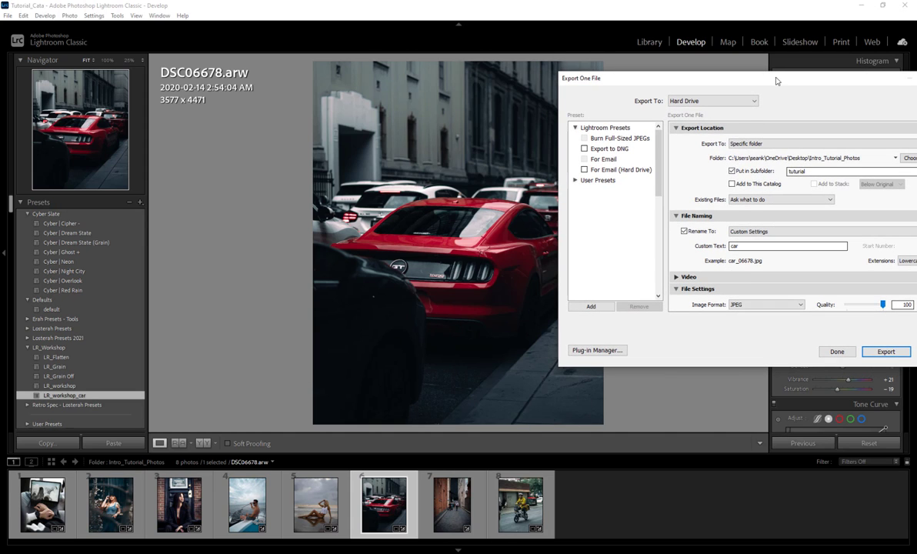
pyautogui.moveTo(776, 82); pyautogui.dragTo(523, 86)
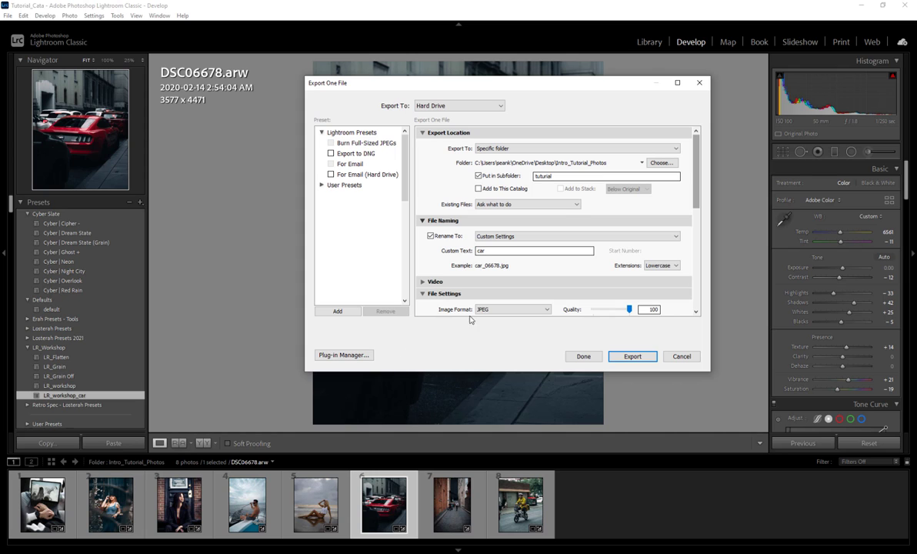
# Turn off Sharpen For output sharpening and keep After Export as Show in Explorer
pyautogui.moveTo(697, 179); pyautogui.dragTo(697, 254)
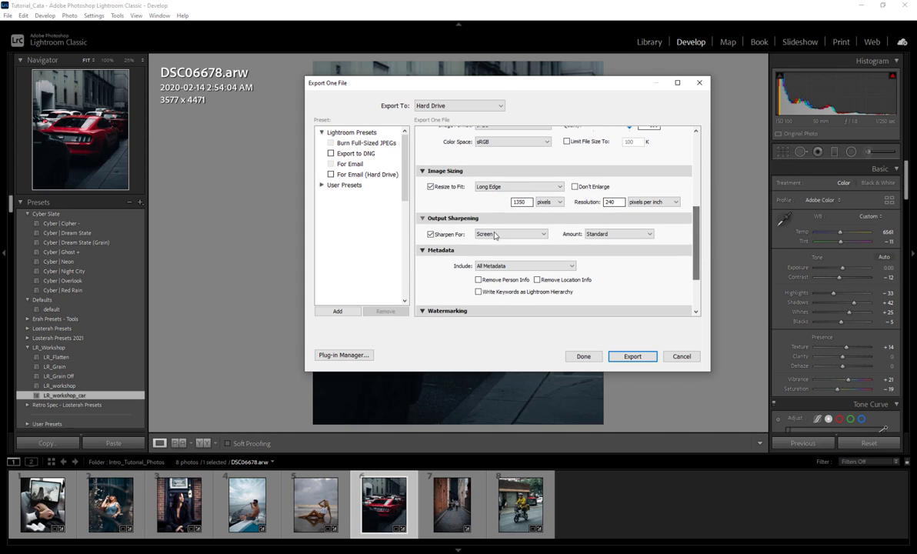
pyautogui.click(431, 234)
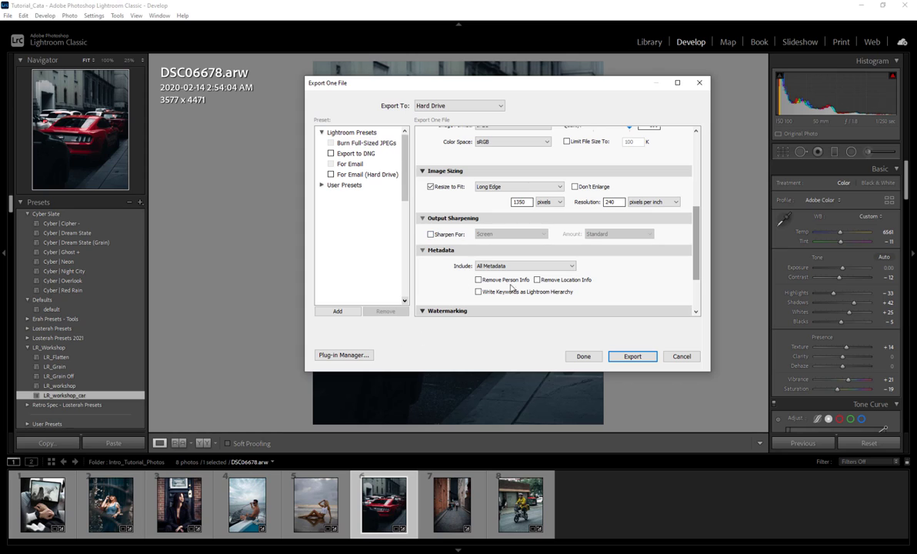
pyautogui.scroll(-3, 699, 267)
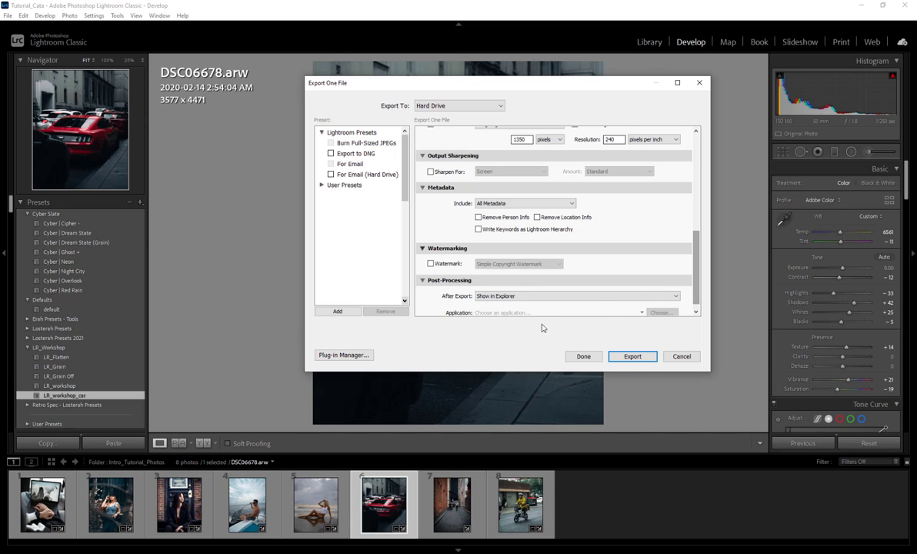
pyautogui.click(531, 297)
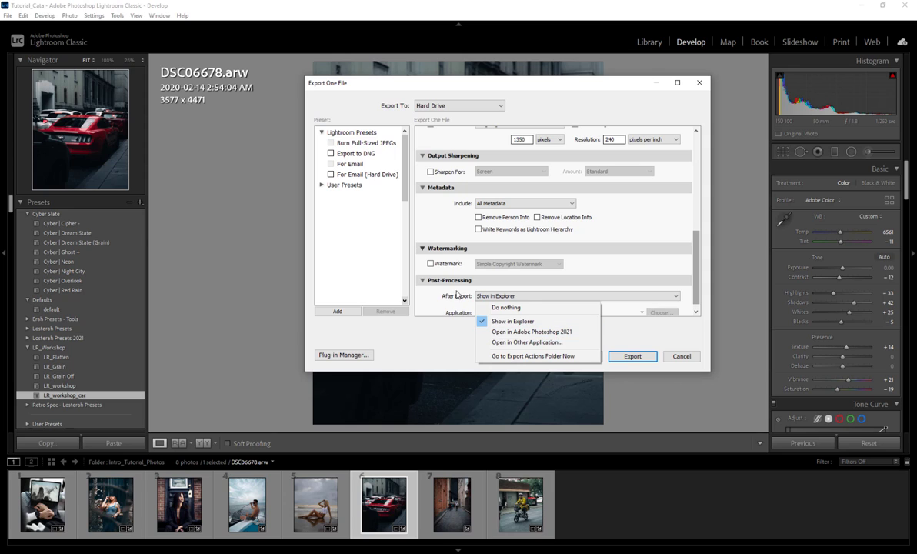
pyautogui.click(567, 319)
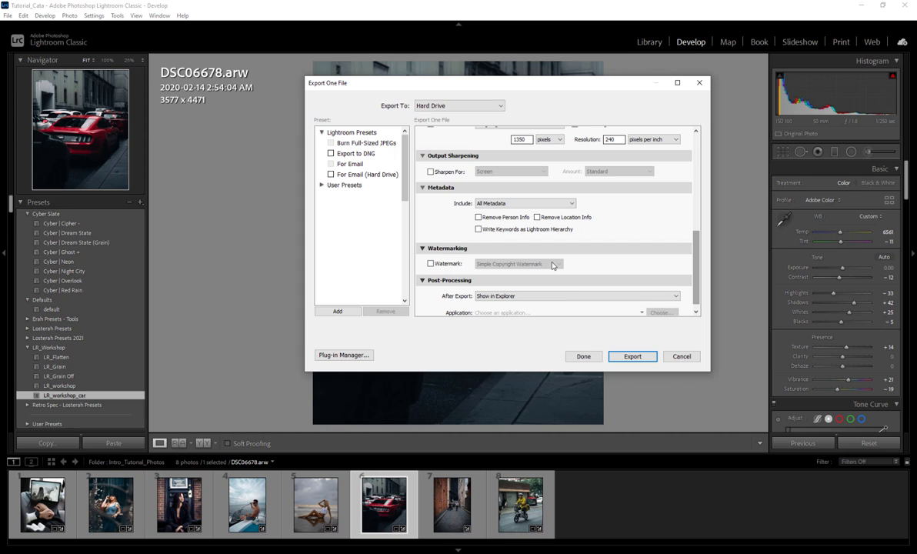
pyautogui.moveTo(692, 277); pyautogui.dragTo(702, 154)
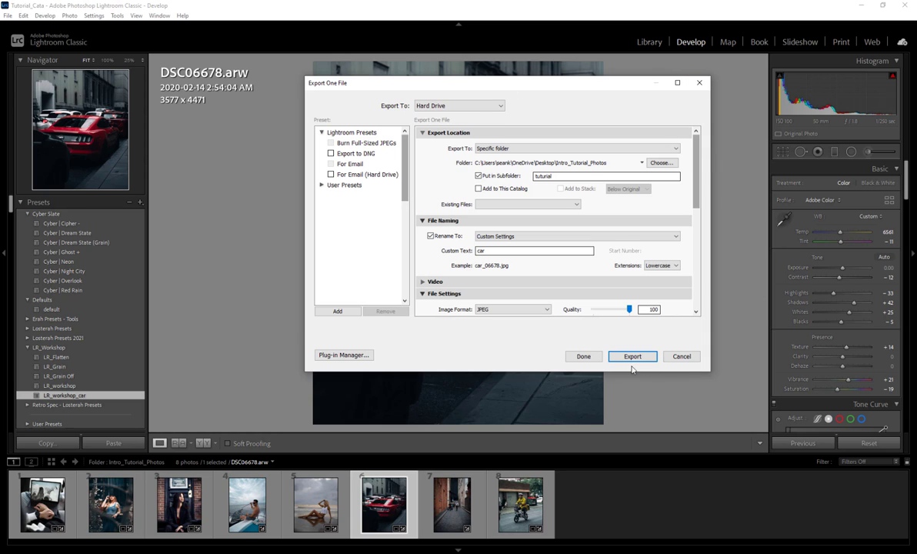
pyautogui.click(454, 105)
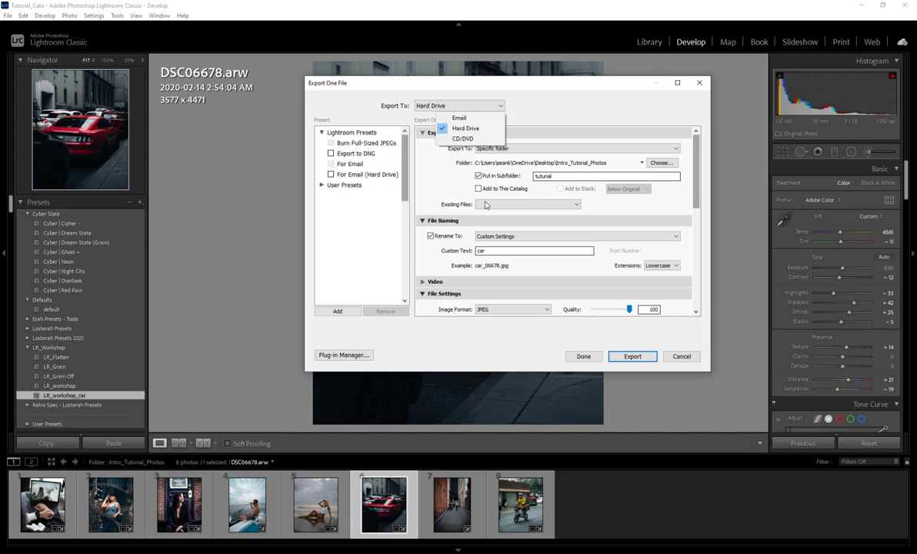
pyautogui.click(567, 115)
pyautogui.click(456, 106)
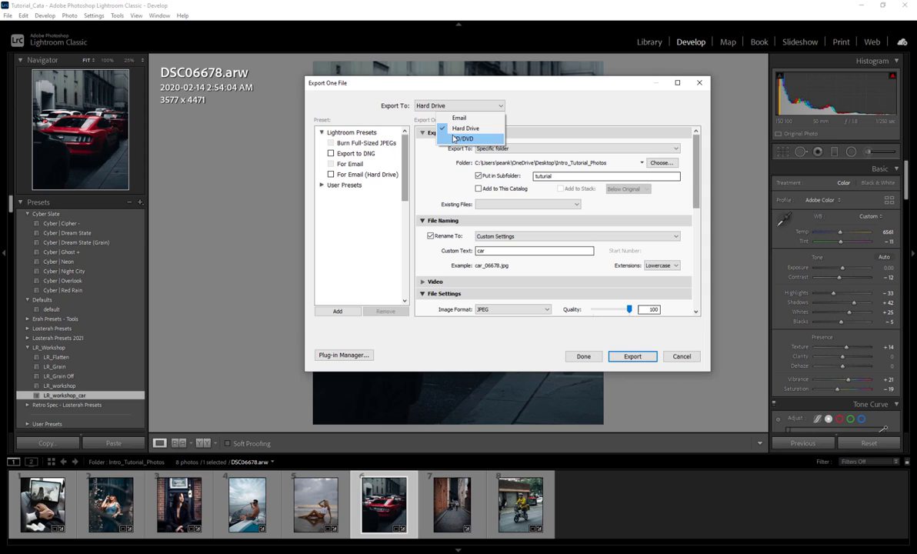
pyautogui.click(559, 113)
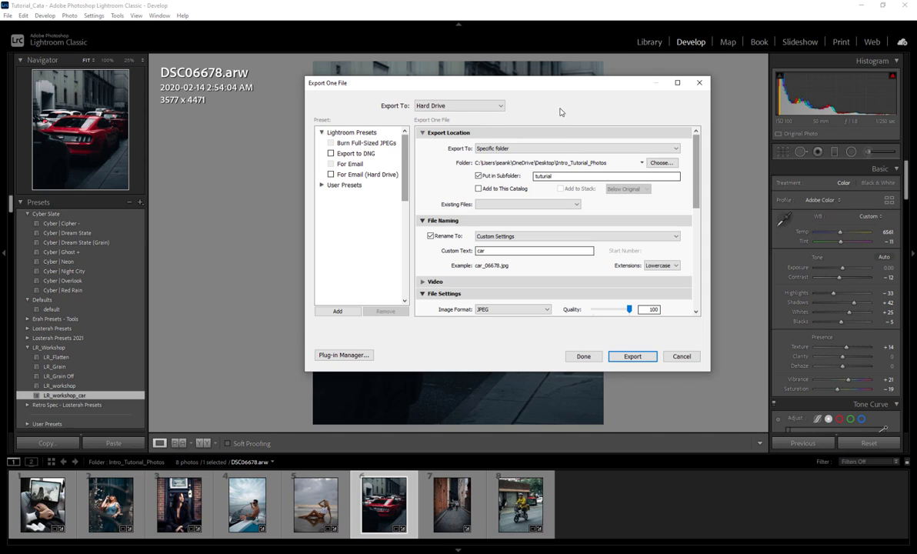
pyautogui.click(458, 105)
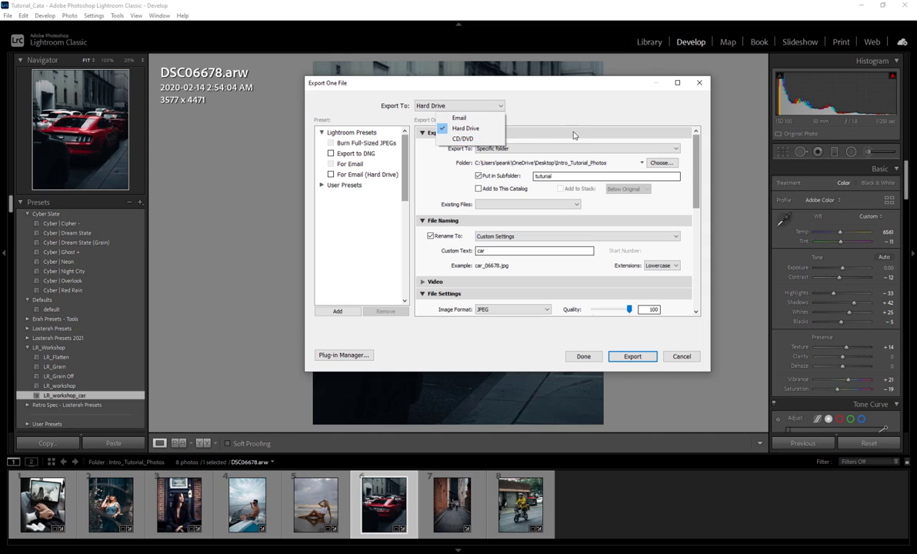
pyautogui.click(671, 484)
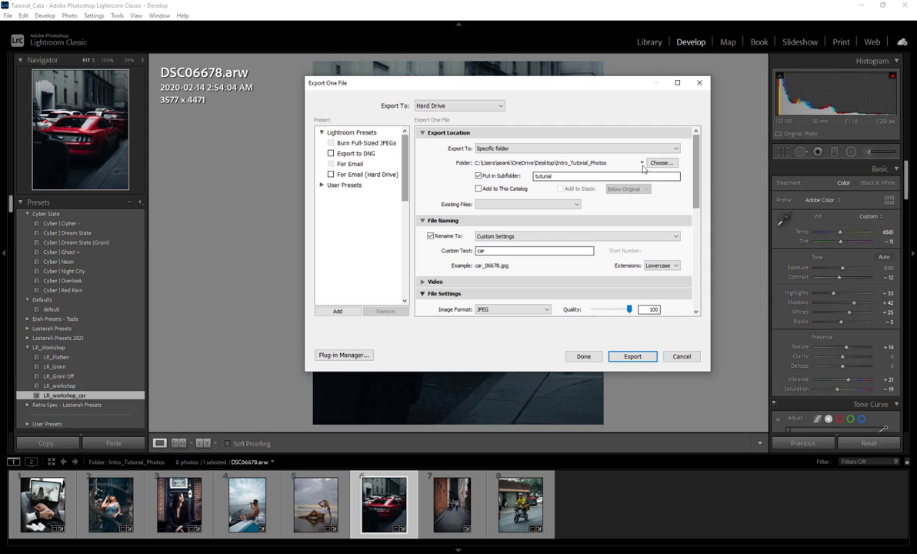
pyautogui.scroll(-5, 514, 217)
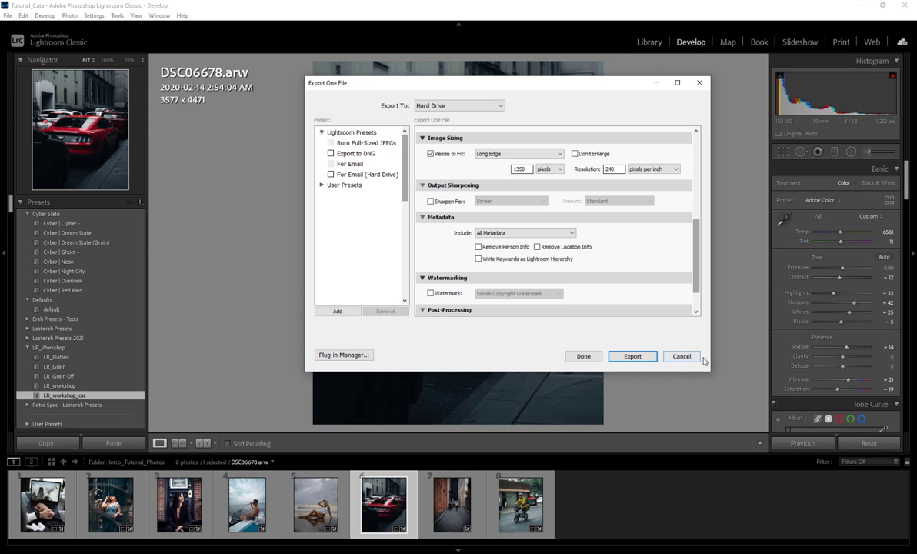
pyautogui.click(682, 356)
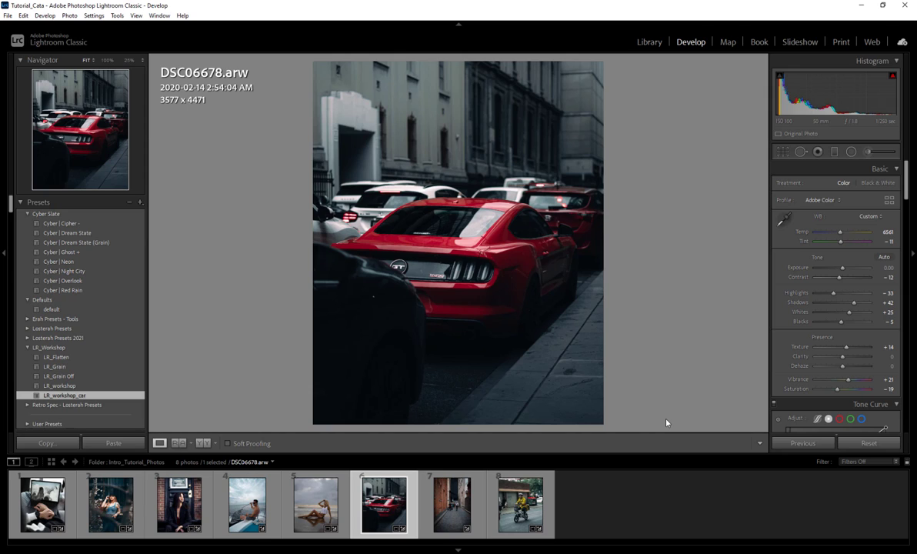
# Send the car photo to Edit in Adobe Photoshop 2021 from its context menu
pyautogui.rightClick(393, 508)
pyautogui.moveTo(423, 282)
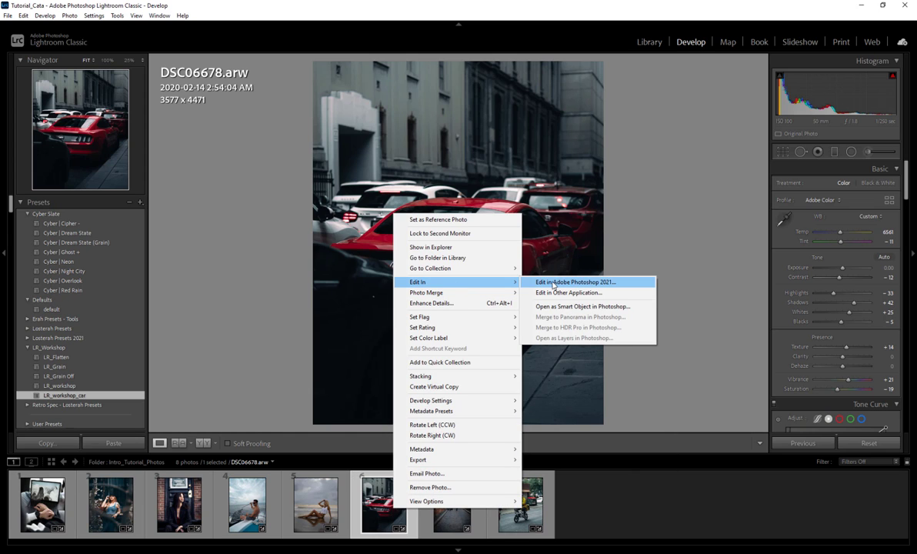
pyautogui.click(579, 282)
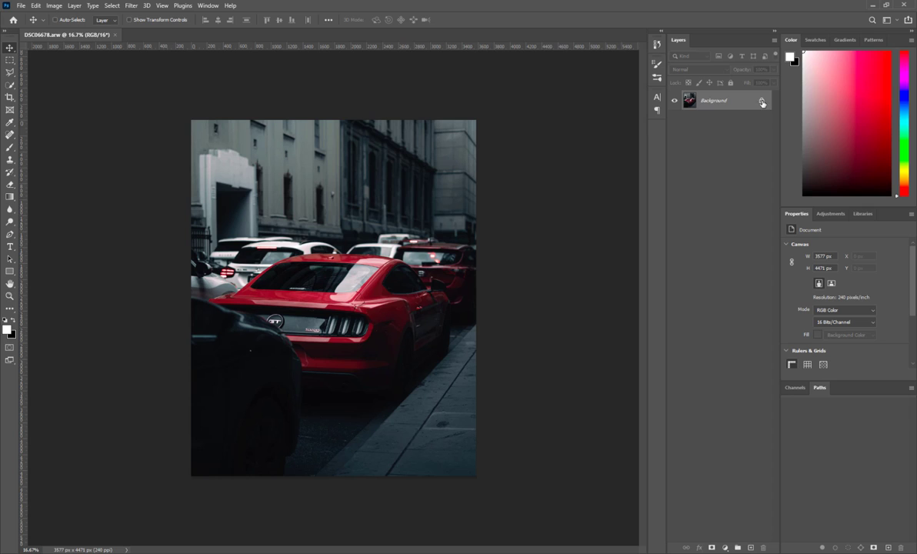
# Unlock the Background layer into Layer 0, add a new empty layer, and pick an enlarged brush
pyautogui.click(761, 102)
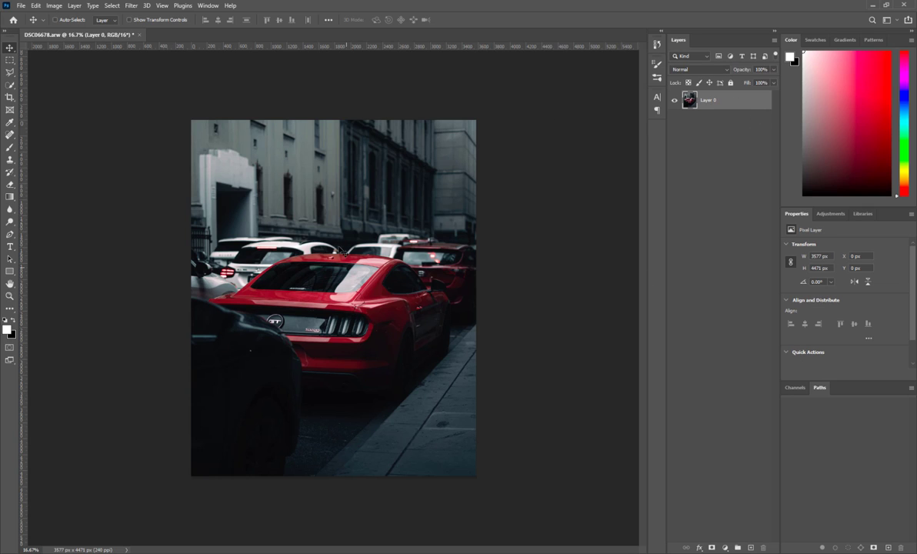
pyautogui.click(754, 548)
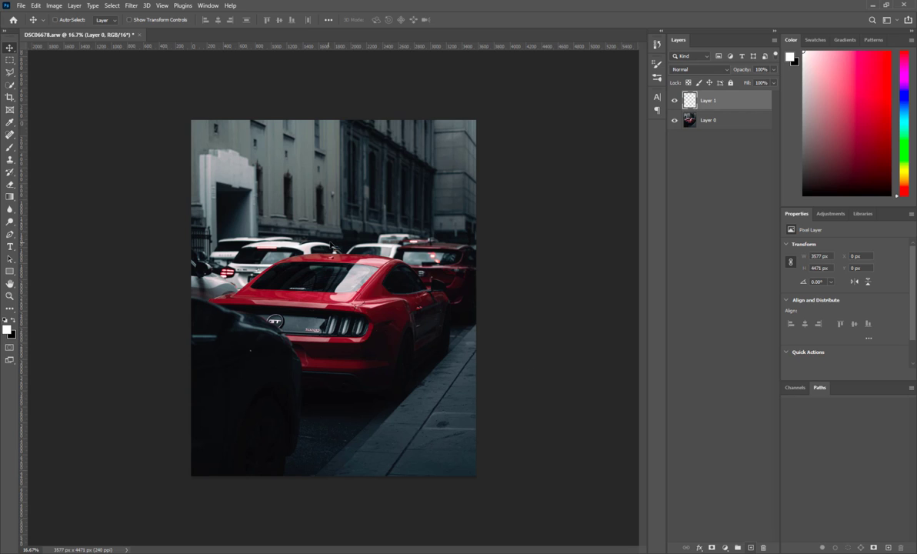
pyautogui.press('b')
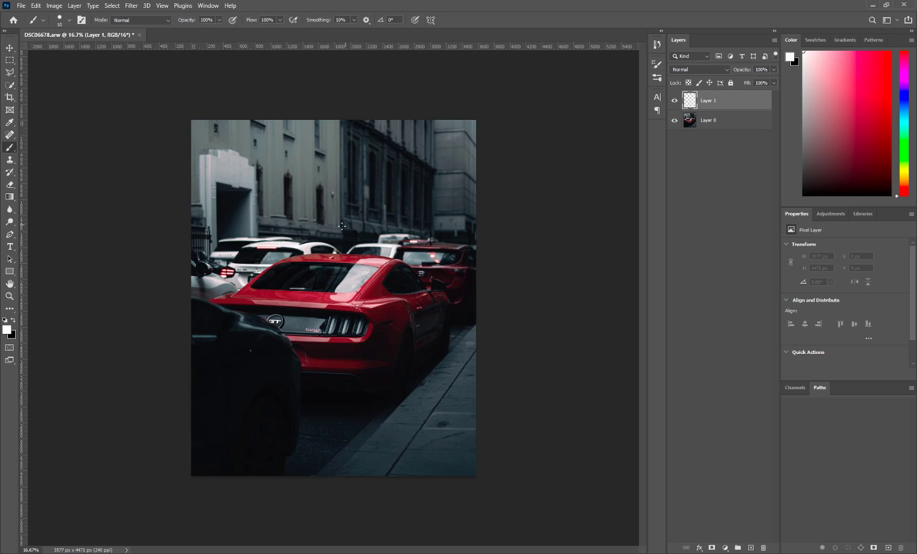
pyautogui.press(']')
pyautogui.press(']')
pyautogui.press(']')
# Paint a white ring around the taillights and a curved arrow pointing at it, then save
pyautogui.moveTo(388, 200)
pyautogui.mouseDown()
pyautogui.moveTo(346, 240)
pyautogui.moveTo(270, 284)
pyautogui.moveTo(353, 279)
pyautogui.moveTo(321, 315)
pyautogui.moveTo(355, 373)
pyautogui.mouseUp()
pyautogui.hotkey('ctrl', 'z')
pyautogui.moveTo(352, 297)
pyautogui.mouseDown()
pyautogui.moveTo(430, 334)
pyautogui.moveTo(332, 303)
pyautogui.mouseUp()
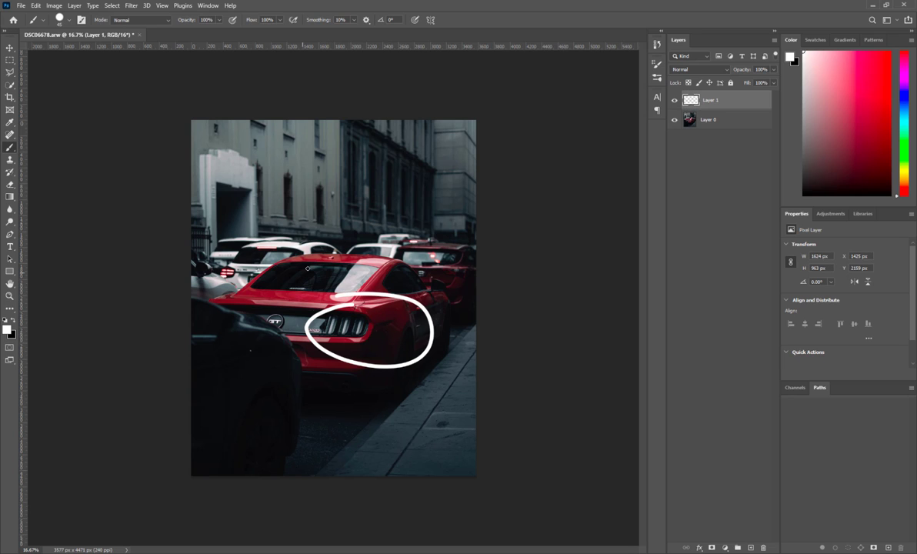
pyautogui.moveTo(338, 206)
pyautogui.mouseDown()
pyautogui.moveTo(380, 274)
pyautogui.moveTo(395, 281)
pyautogui.moveTo(386, 283)
pyautogui.moveTo(421, 272)
pyautogui.mouseUp()
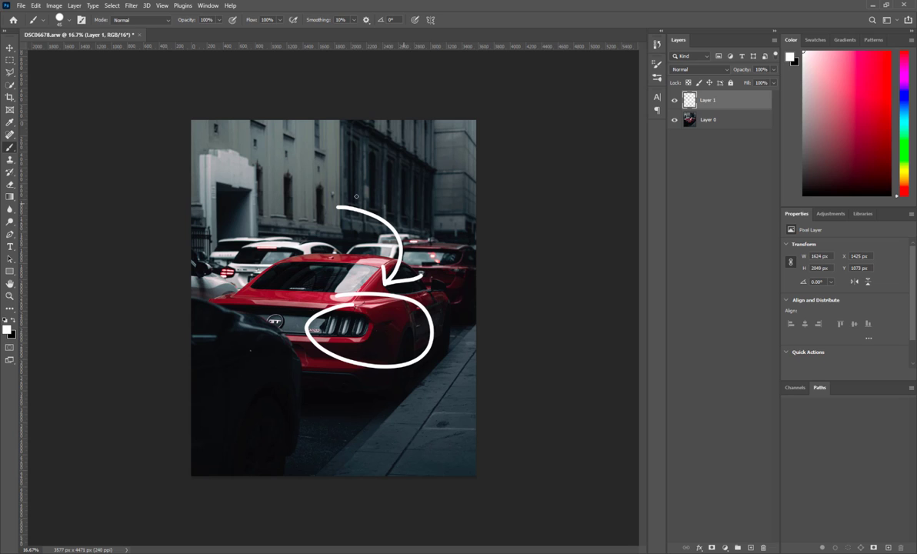
pyautogui.hotkey('ctrl', 's')
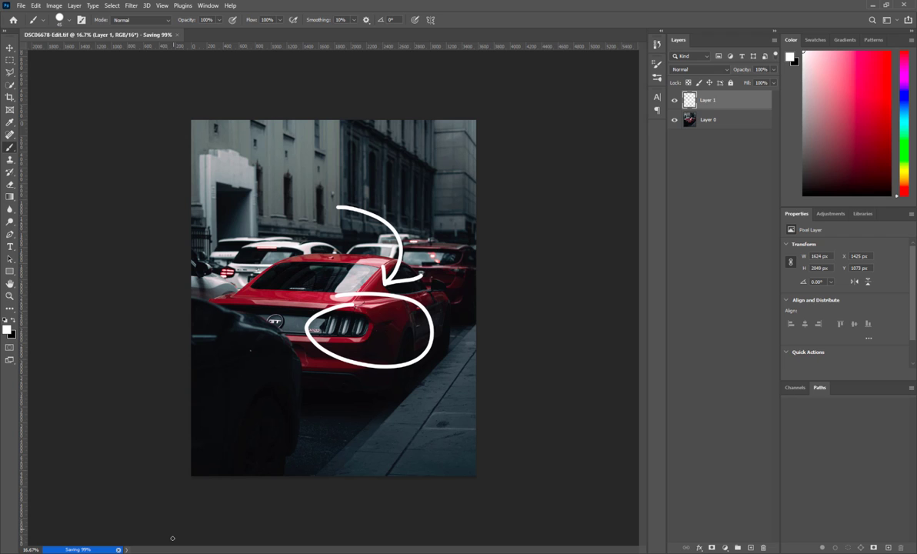
# Return to Lightroom Classic to view the annotated DSC06678-Edit.tif in the filmstrip
pyautogui.moveTo(151, 553)
pyautogui.click(152, 519)
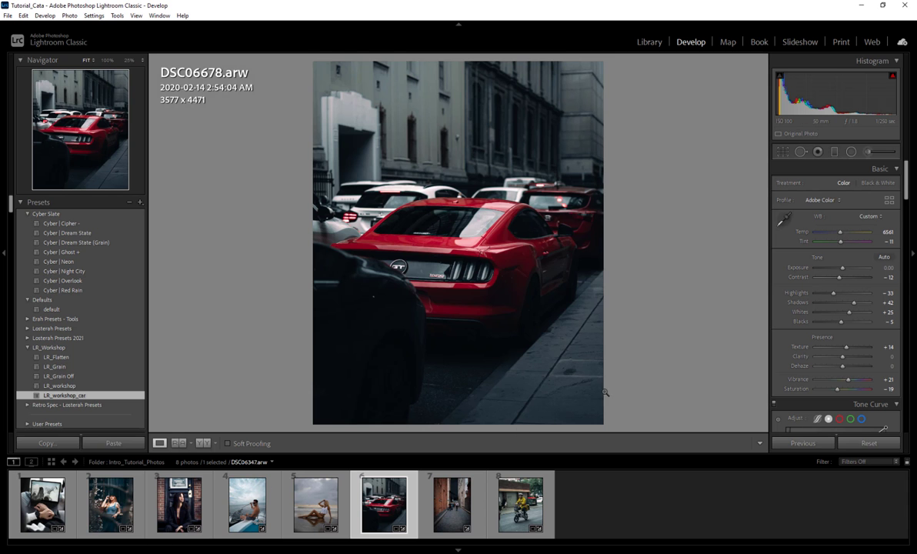